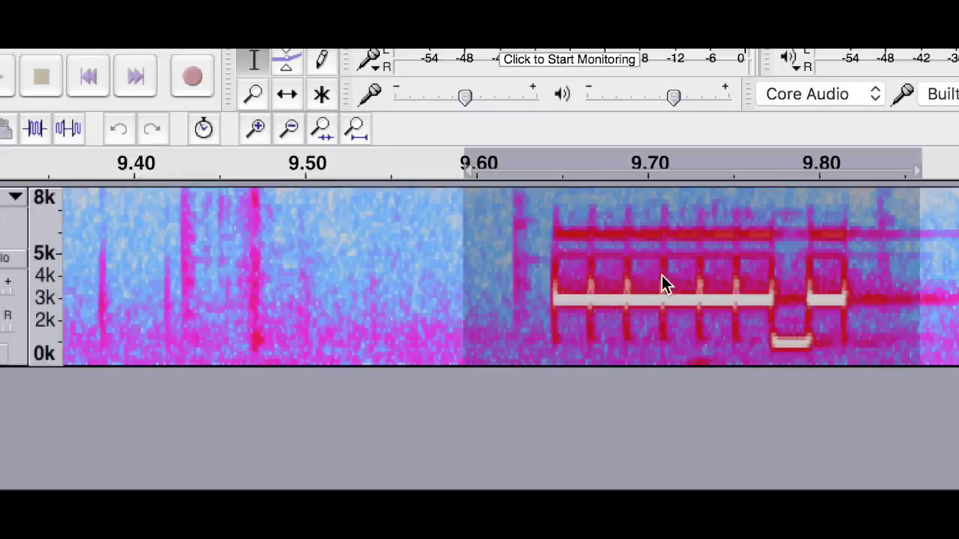
Switch the track to Waveform view for comparison, then back to Spectrogram
{"action": "left_click", "coordinate": [6, 204]}
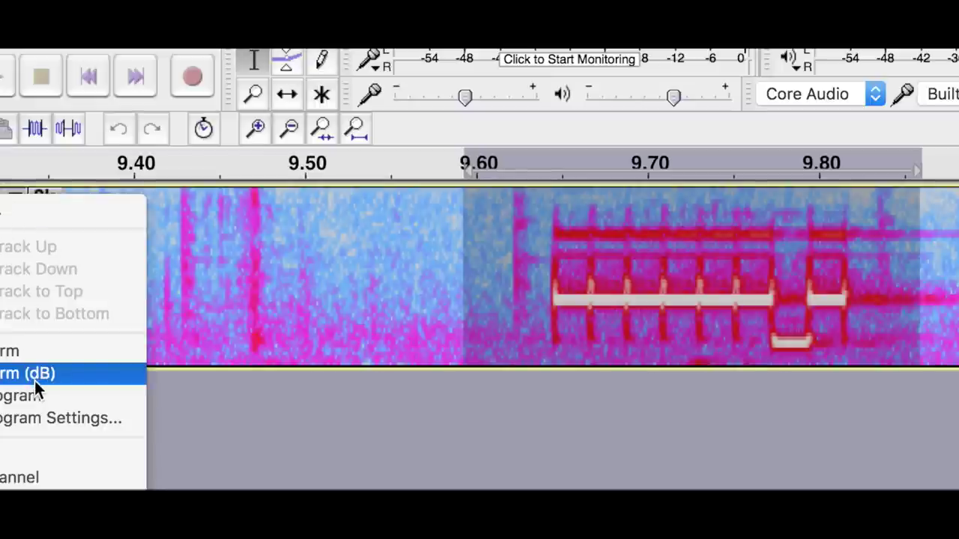
{"action": "left_click", "coordinate": [31, 351]}
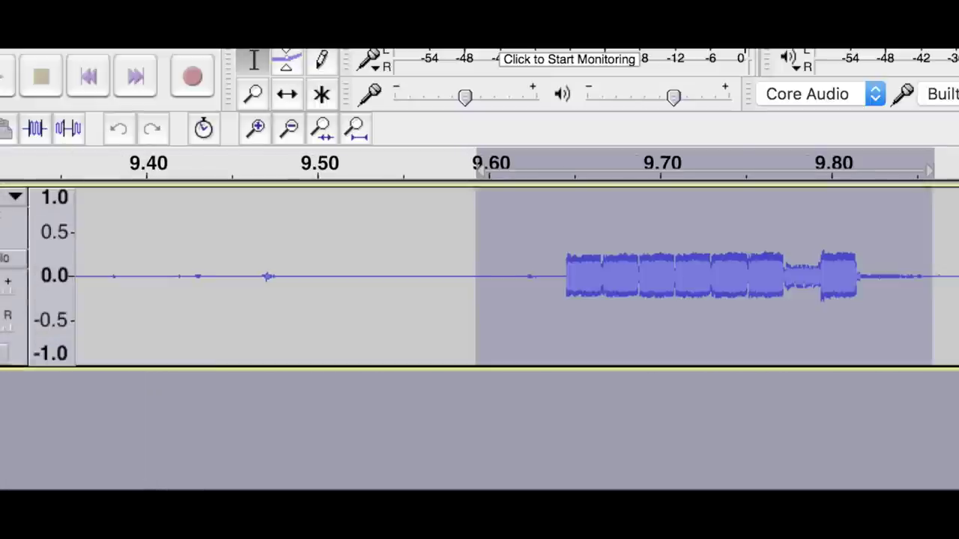
{"action": "left_click", "coordinate": [7, 196]}
{"action": "left_click", "coordinate": [2, 399]}
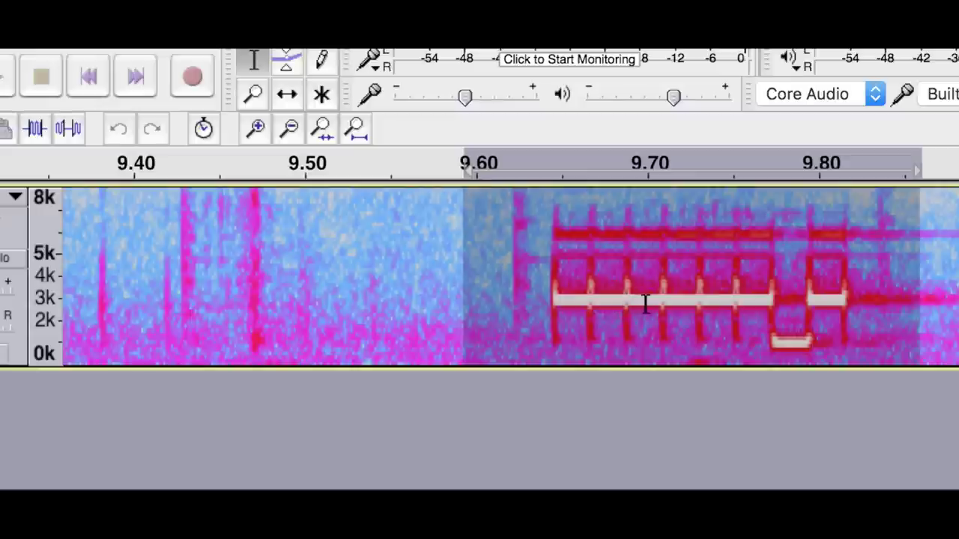
Clear the 9.60–9.85 s selection and drag-select single tone bits to measure their duration
{"action": "left_click", "coordinate": [581, 336]}
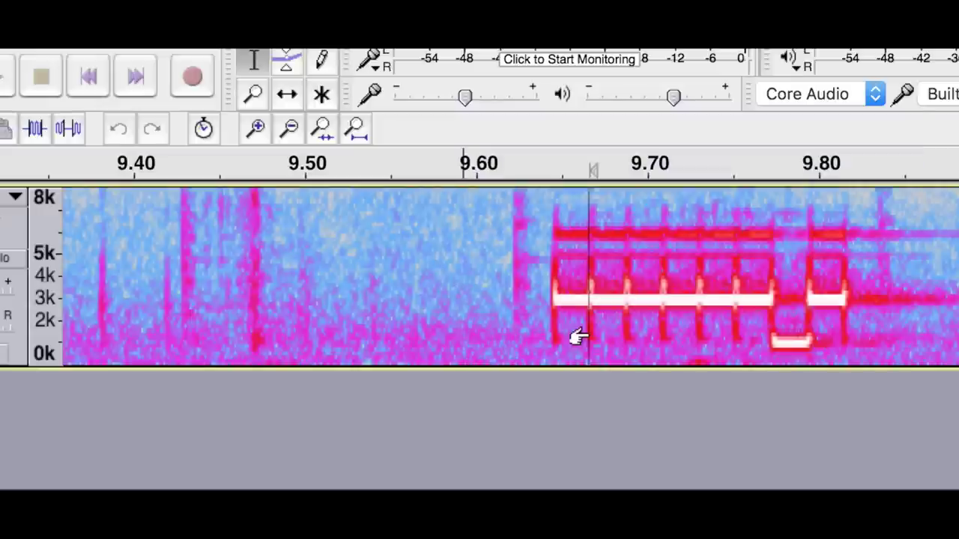
{"action": "left_click_drag", "start_coordinate": [552, 299], "coordinate": [601, 304]}
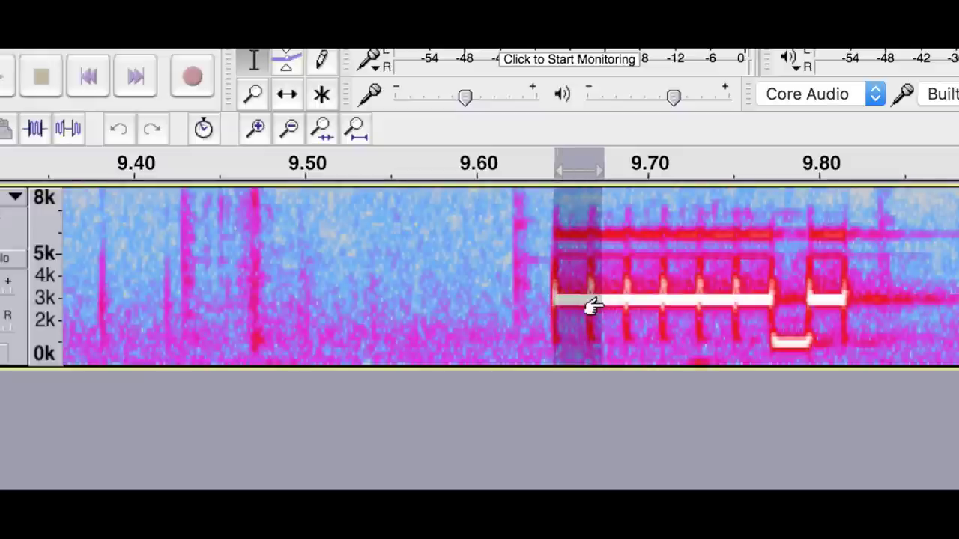
{"action": "left_click", "coordinate": [555, 302]}
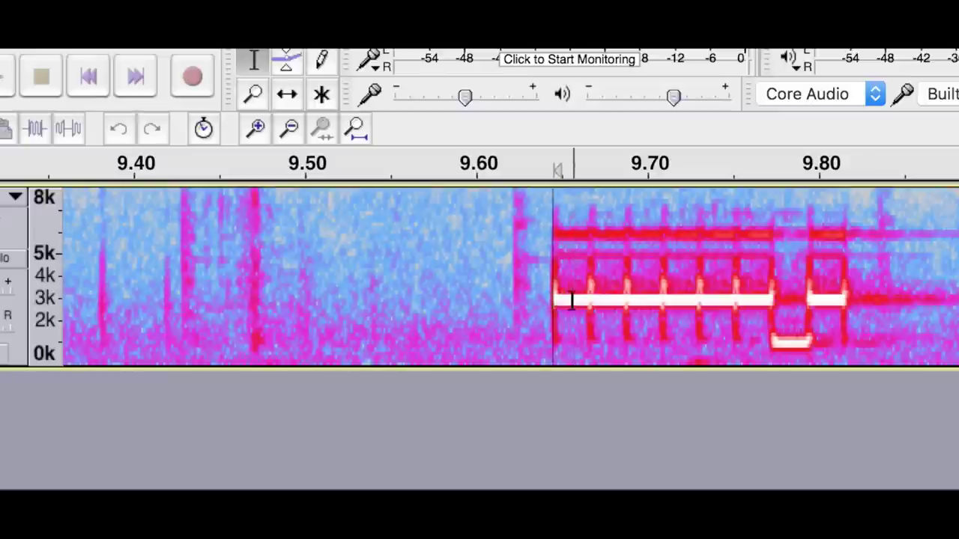
{"action": "left_click_drag", "start_coordinate": [555, 301], "coordinate": [589, 301]}
{"action": "left_click", "coordinate": [624, 301]}
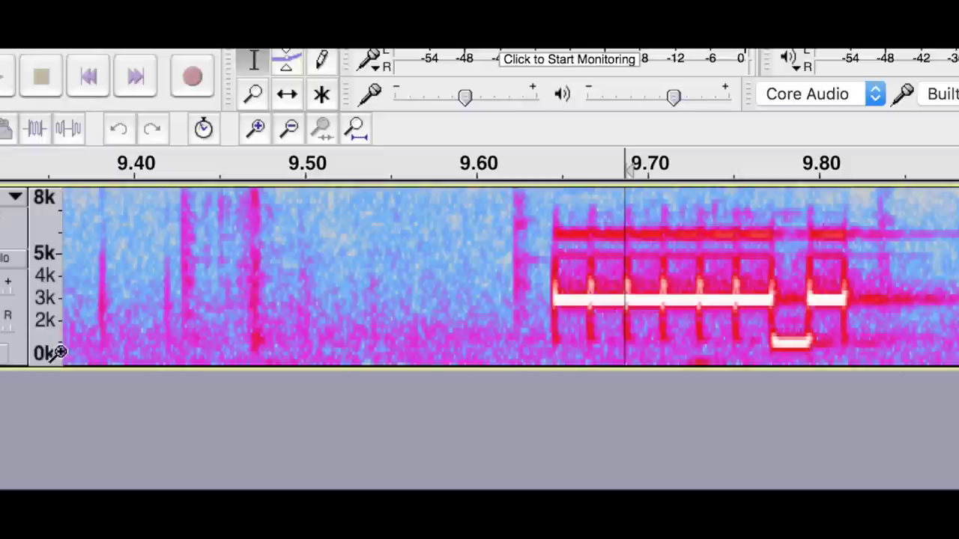
Select the two-tone burst from 9.60 to 9.87 s and play it back twice
{"action": "left_click", "coordinate": [521, 283]}
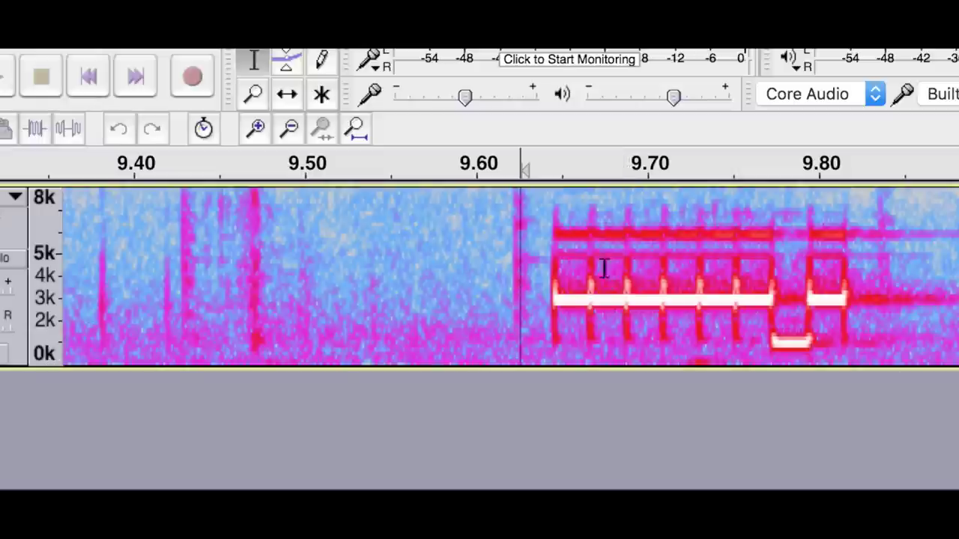
{"action": "scroll", "coordinate": [521, 283], "scroll_direction": "right", "scroll_amount": 10}
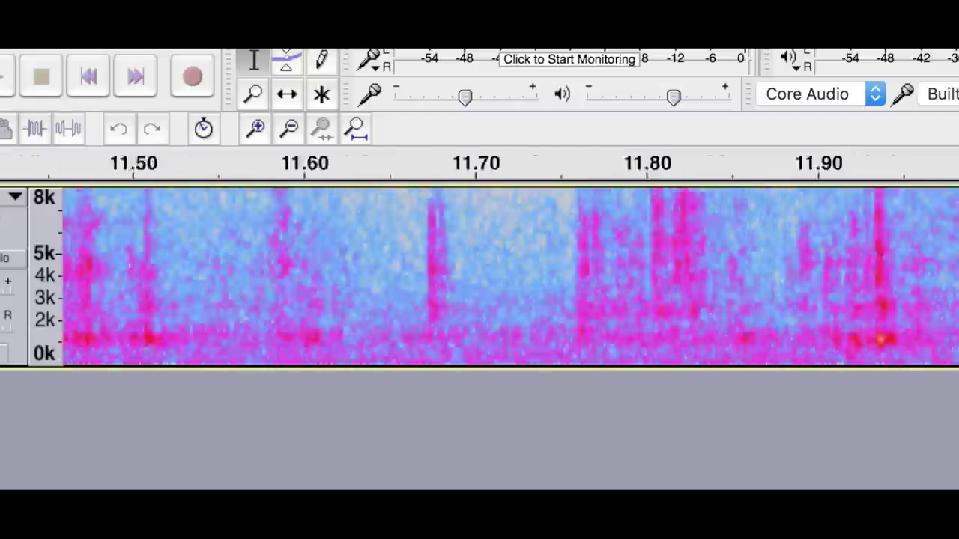
{"action": "scroll", "coordinate": [521, 284], "scroll_direction": "left", "scroll_amount": 12}
{"action": "scroll", "coordinate": [521, 283], "scroll_direction": "right", "scroll_amount": 3}
{"action": "scroll", "coordinate": [521, 283], "scroll_direction": "right", "scroll_amount": 3}
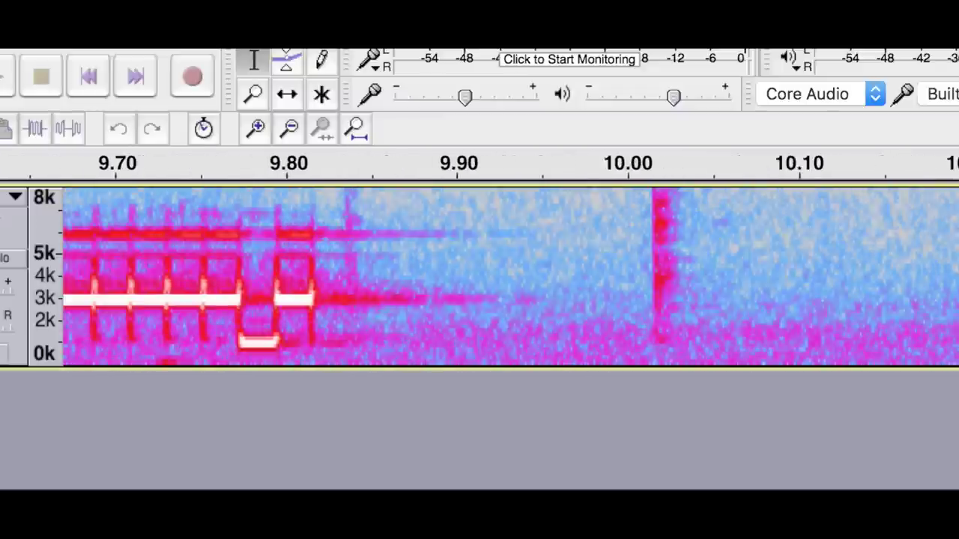
{"action": "scroll", "coordinate": [521, 283], "scroll_direction": "left", "scroll_amount": 10}
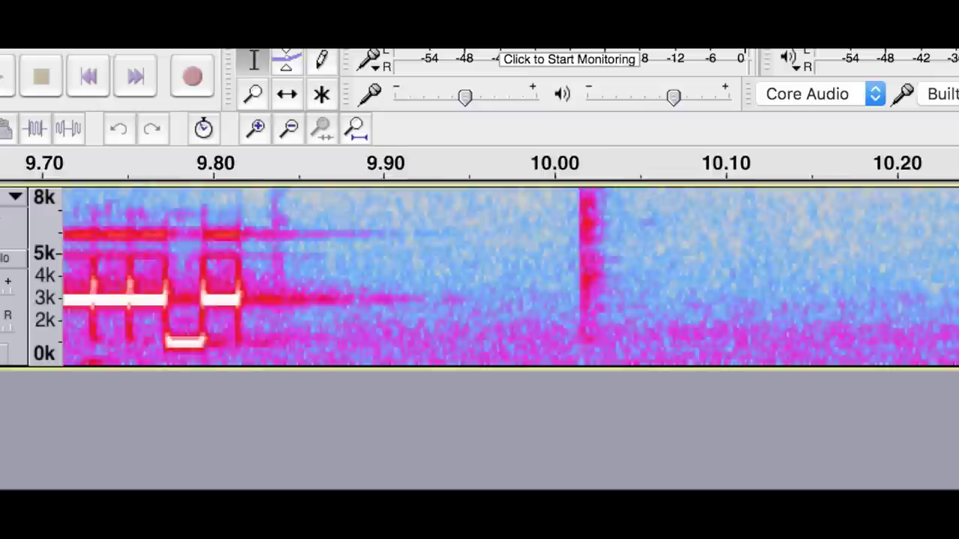
{"action": "scroll", "coordinate": [521, 283], "scroll_direction": "right", "scroll_amount": 5}
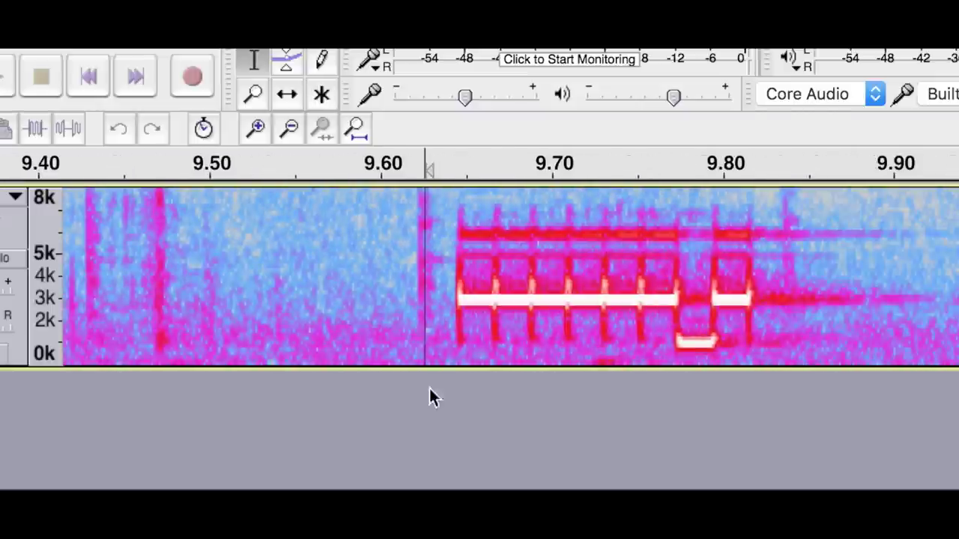
{"action": "left_click_drag", "start_coordinate": [395, 240], "coordinate": [857, 258]}
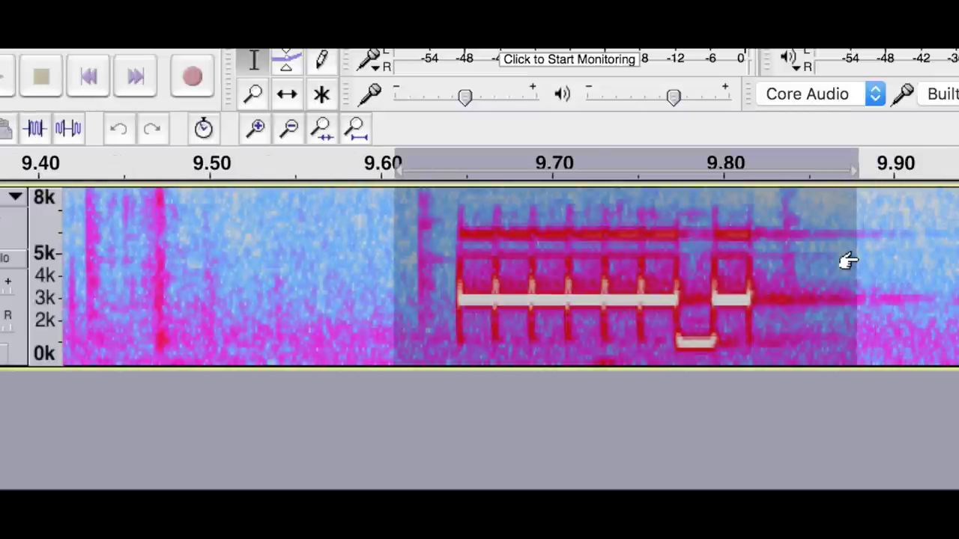
{"action": "key", "text": "space"}
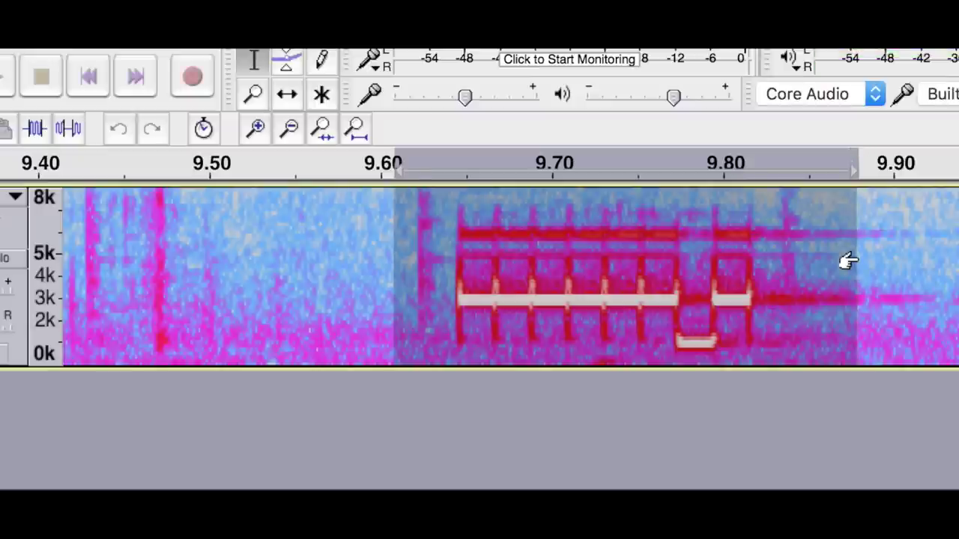
{"action": "key", "text": "space"}
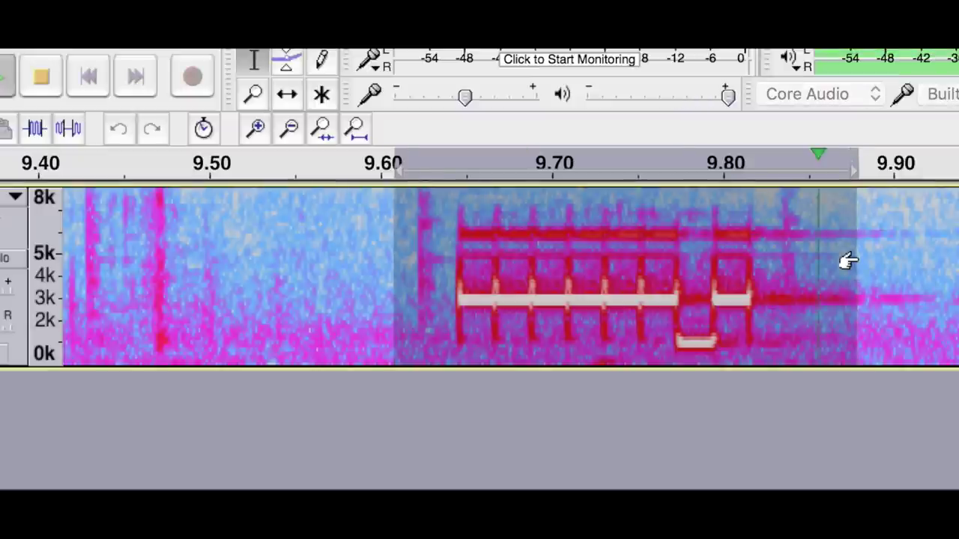
Clear the previous selection and select the opening bits around 12.95–13.15 s
{"action": "left_click", "coordinate": [955, 320]}
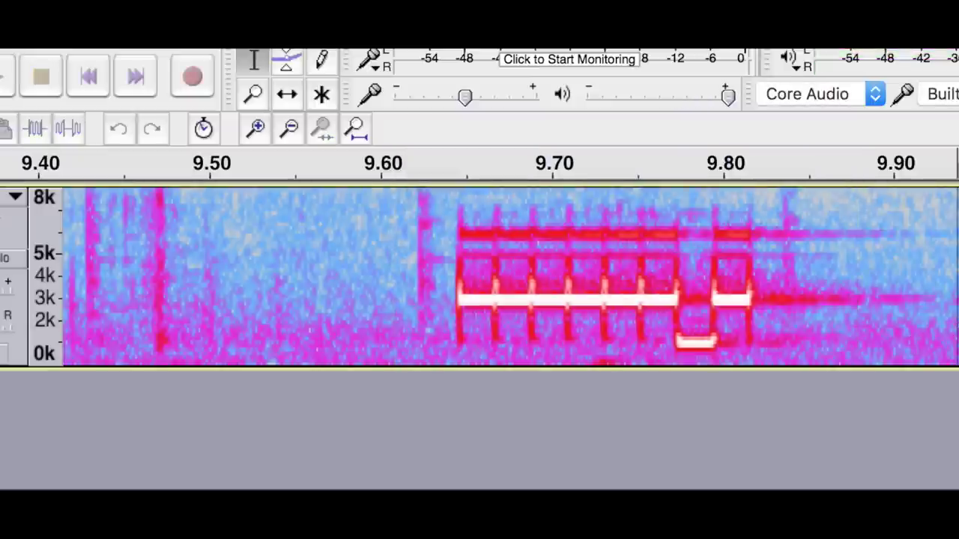
{"action": "scroll", "coordinate": [509, 276], "scroll_direction": "right", "scroll_amount": 10}
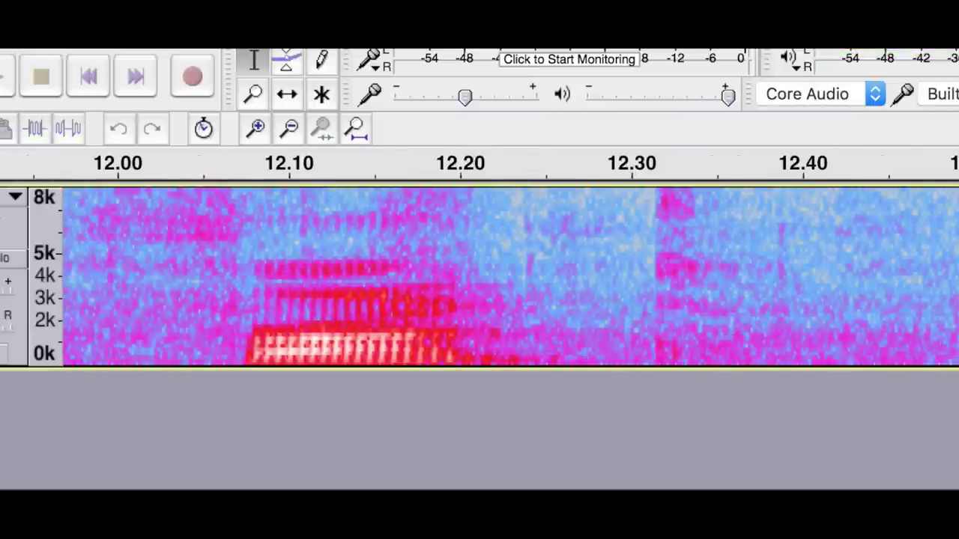
{"action": "scroll", "coordinate": [510, 276], "scroll_direction": "right", "scroll_amount": 4}
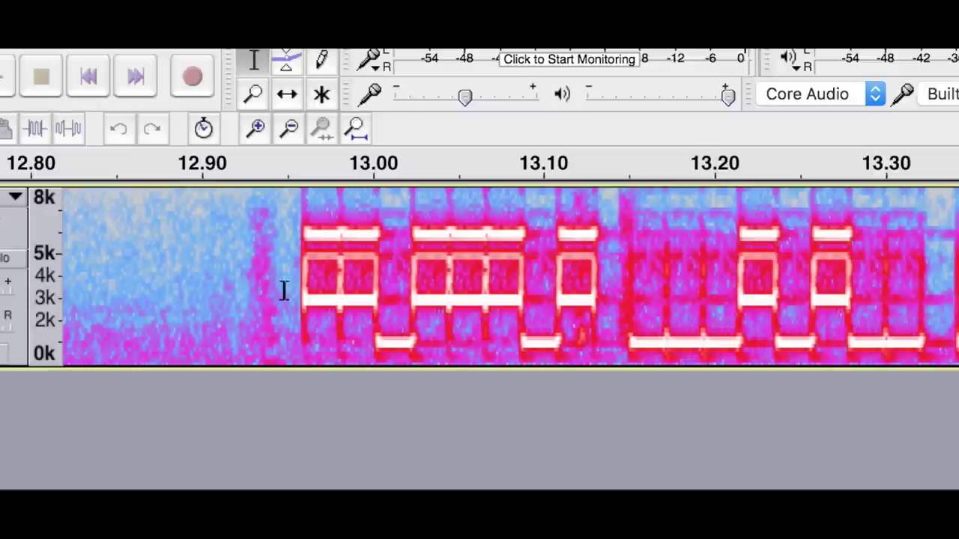
{"action": "mouse_move", "coordinate": [287, 289]}
{"action": "left_mouse_down"}
{"action": "mouse_move", "coordinate": [674, 285]}
{"action": "mouse_move", "coordinate": [931, 306]}
{"action": "mouse_move", "coordinate": [612, 310]}
{"action": "left_mouse_up"}
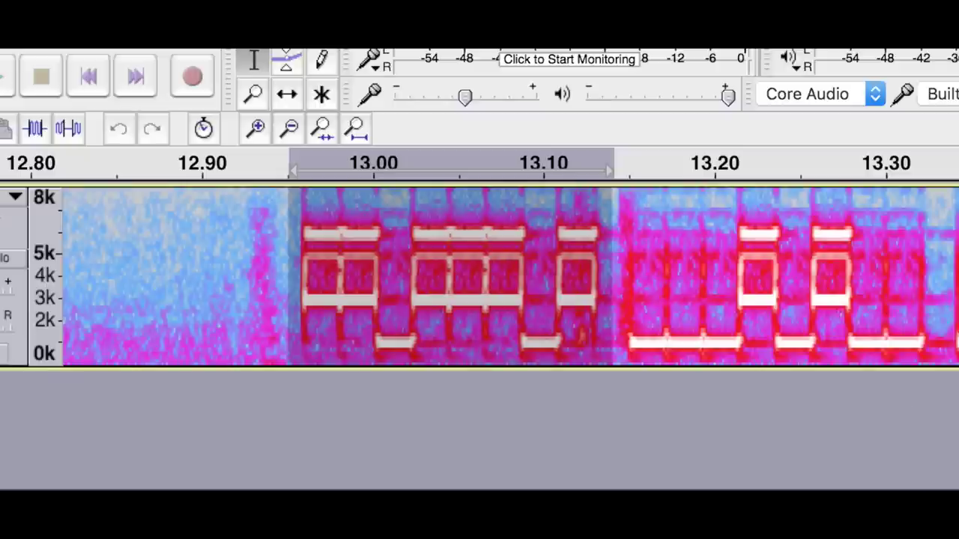
Reselect the bit sequence from 12.95 s and play it through to about 14.08 s
{"action": "left_click", "coordinate": [593, 307]}
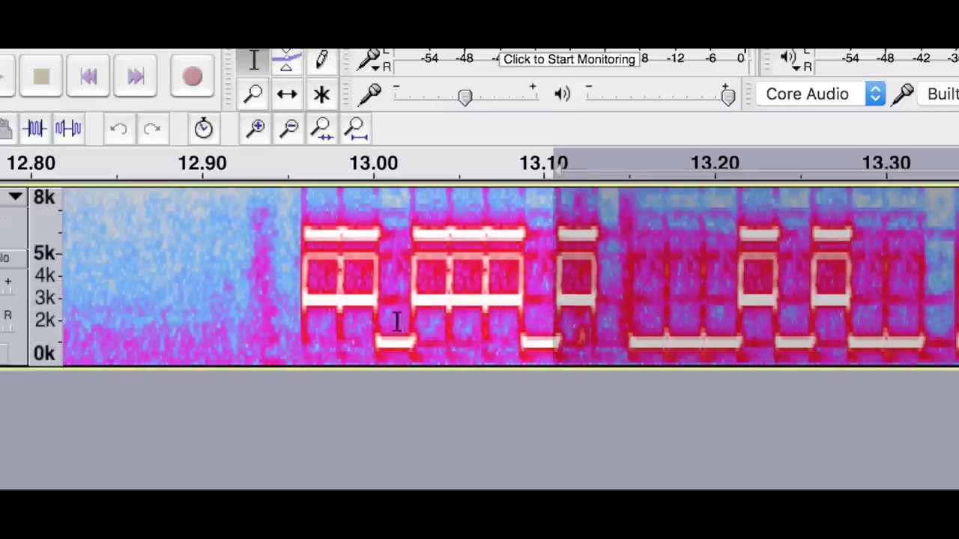
{"action": "left_click_drag", "start_coordinate": [397, 322], "coordinate": [295, 313]}
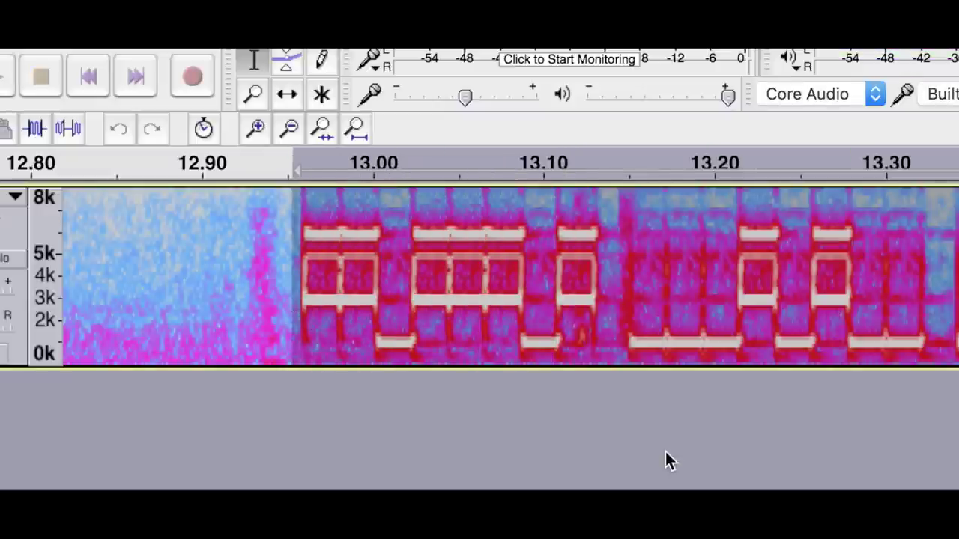
{"action": "key", "text": "space"}
{"action": "scroll", "coordinate": [495, 277], "scroll_direction": "right", "scroll_amount": 10}
{"action": "scroll", "coordinate": [494, 277], "scroll_direction": "left", "scroll_amount": 10}
{"action": "scroll", "coordinate": [495, 277], "scroll_direction": "right", "scroll_amount": 2}
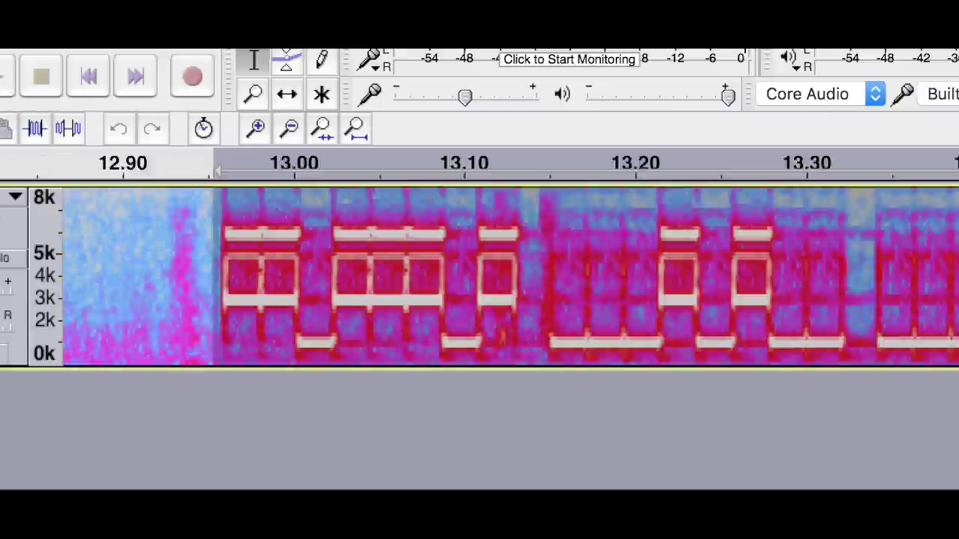
{"action": "scroll", "coordinate": [494, 277], "scroll_direction": "right", "scroll_amount": 2}
{"action": "scroll", "coordinate": [494, 278], "scroll_direction": "right", "scroll_amount": 4}
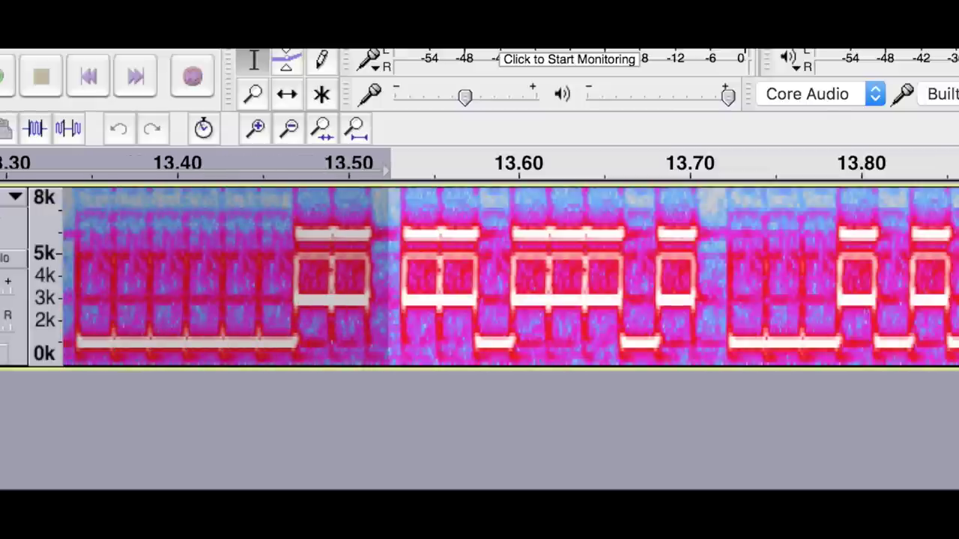
{"action": "key", "text": "space"}
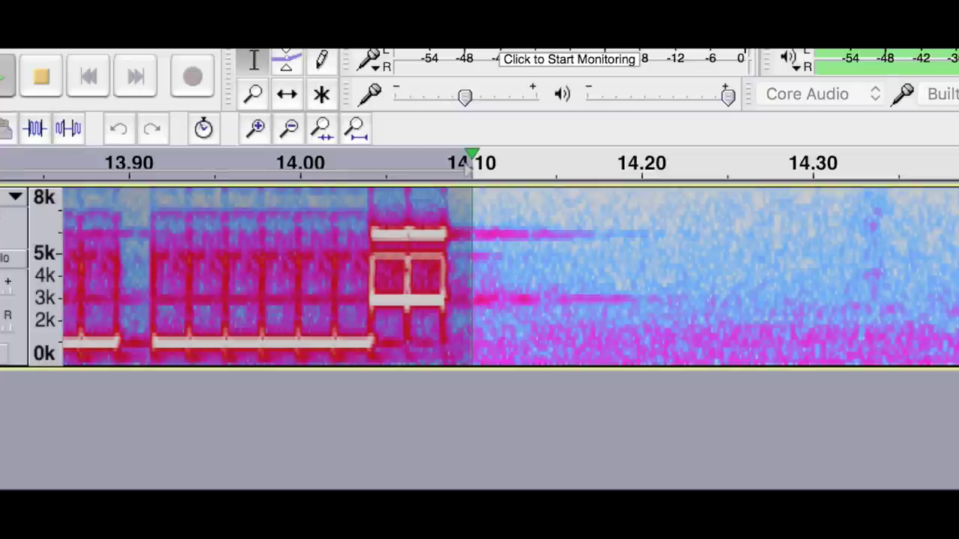
{"action": "left_click", "coordinate": [701, 229]}
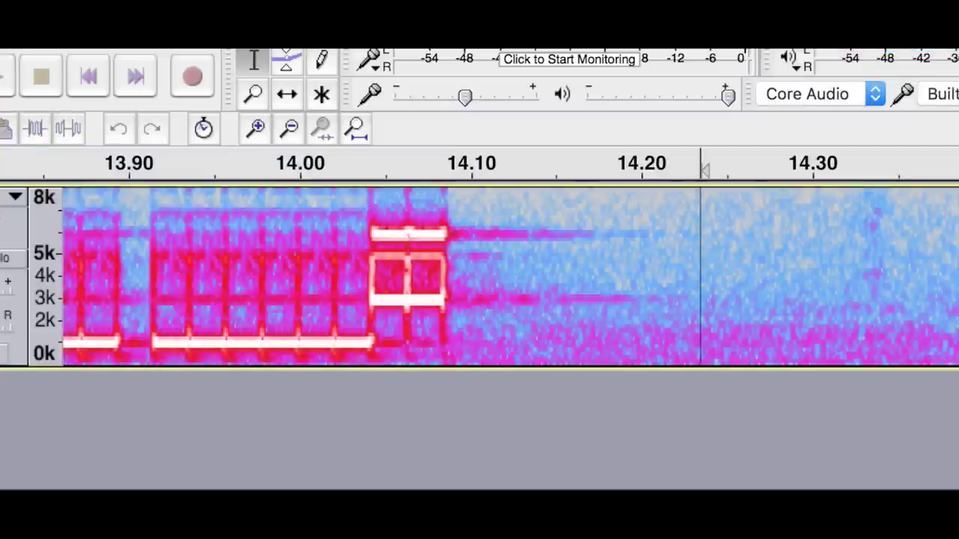
{"action": "scroll", "coordinate": [494, 277], "scroll_direction": "left", "scroll_amount": 10}
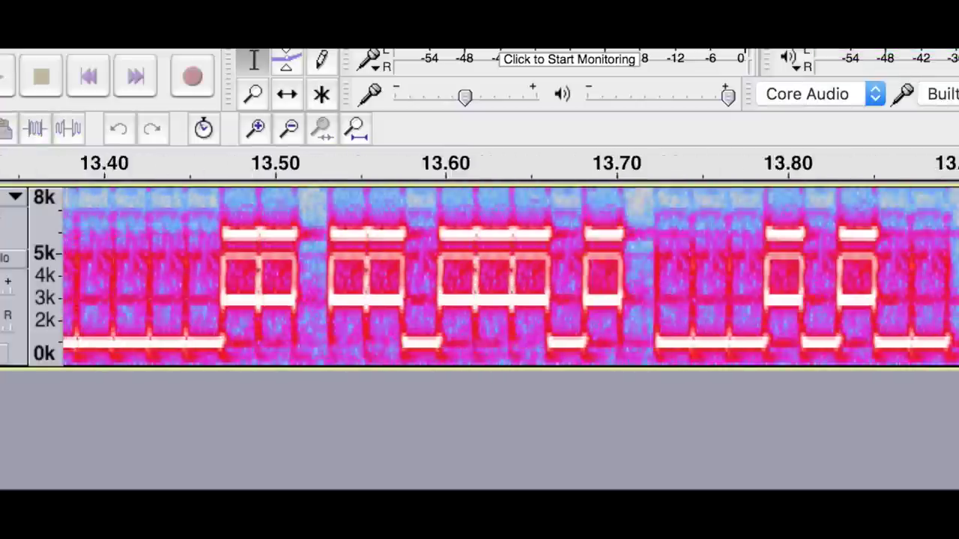
{"action": "scroll", "coordinate": [495, 277], "scroll_direction": "right", "scroll_amount": 2}
{"action": "scroll", "coordinate": [495, 277], "scroll_direction": "right", "scroll_amount": 3}
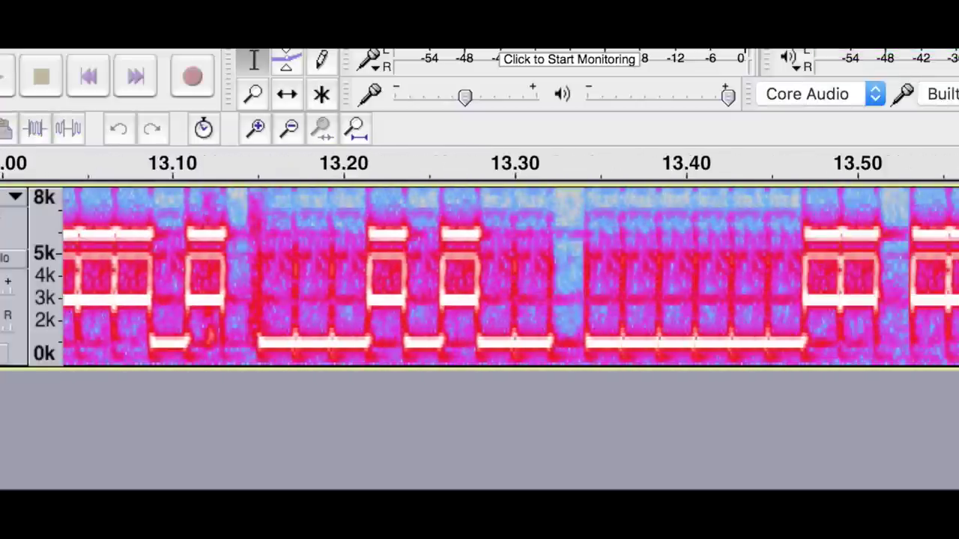
{"action": "scroll", "coordinate": [495, 277], "scroll_direction": "left", "scroll_amount": 5}
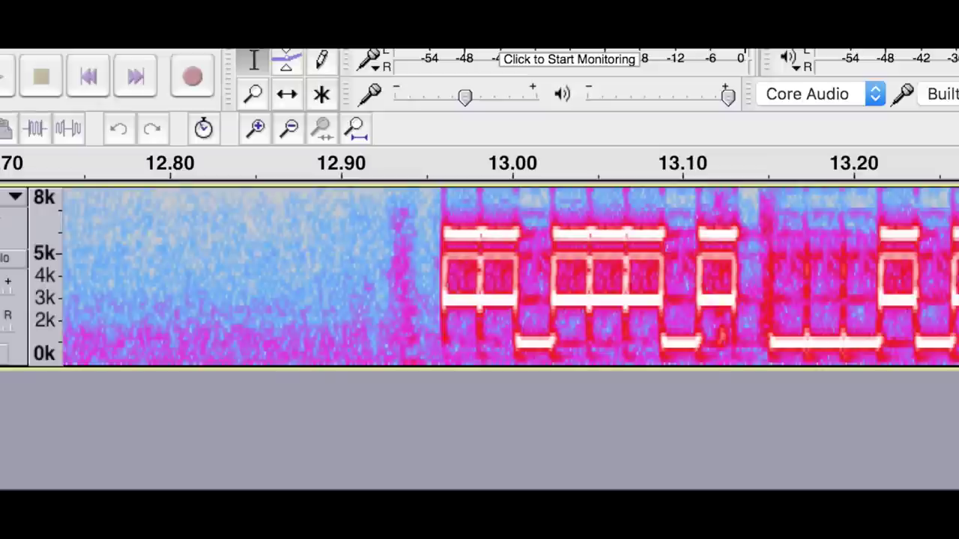
{"action": "scroll", "coordinate": [509, 277], "scroll_direction": "right", "scroll_amount": 5}
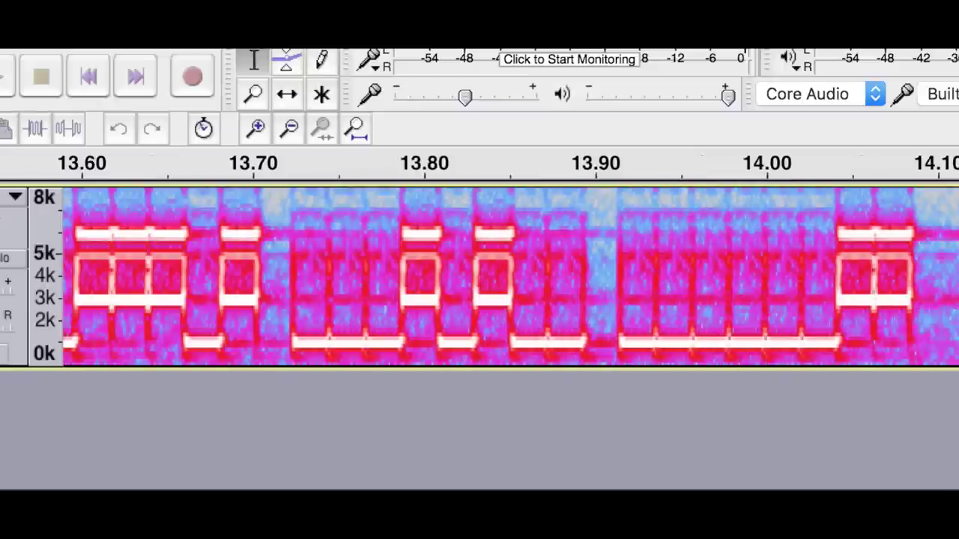
{"action": "scroll", "coordinate": [509, 277], "scroll_direction": "right", "scroll_amount": 15}
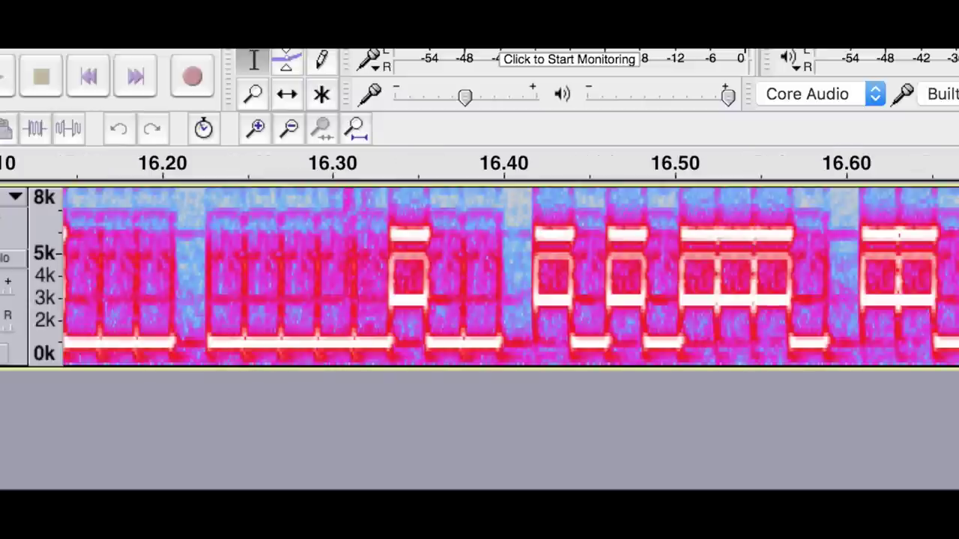
{"action": "scroll", "coordinate": [509, 277], "scroll_direction": "left", "scroll_amount": 3}
{"action": "scroll", "coordinate": [509, 277], "scroll_direction": "right", "scroll_amount": 3}
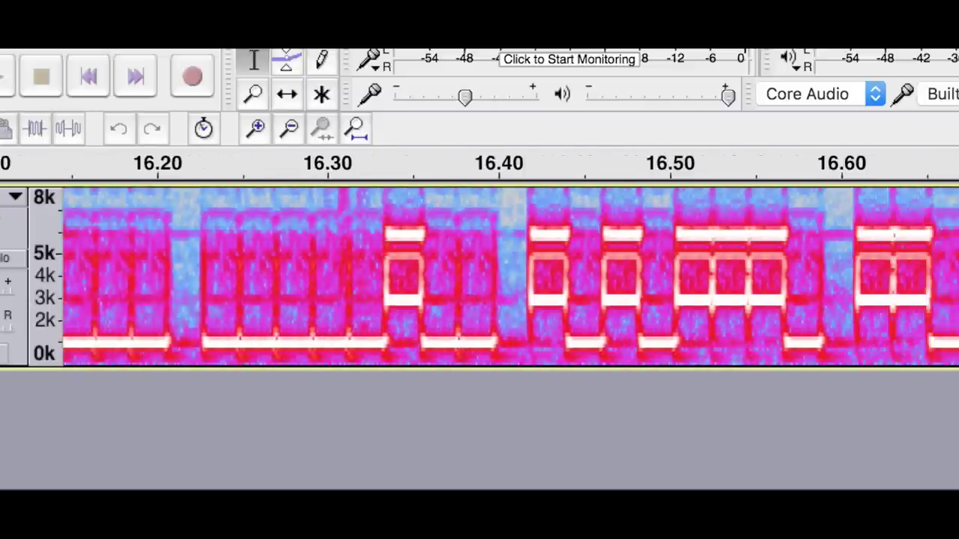
{"action": "scroll", "coordinate": [509, 277], "scroll_direction": "right", "scroll_amount": 3}
{"action": "scroll", "coordinate": [509, 277], "scroll_direction": "left", "scroll_amount": 5}
{"action": "scroll", "coordinate": [509, 277], "scroll_direction": "right", "scroll_amount": 4}
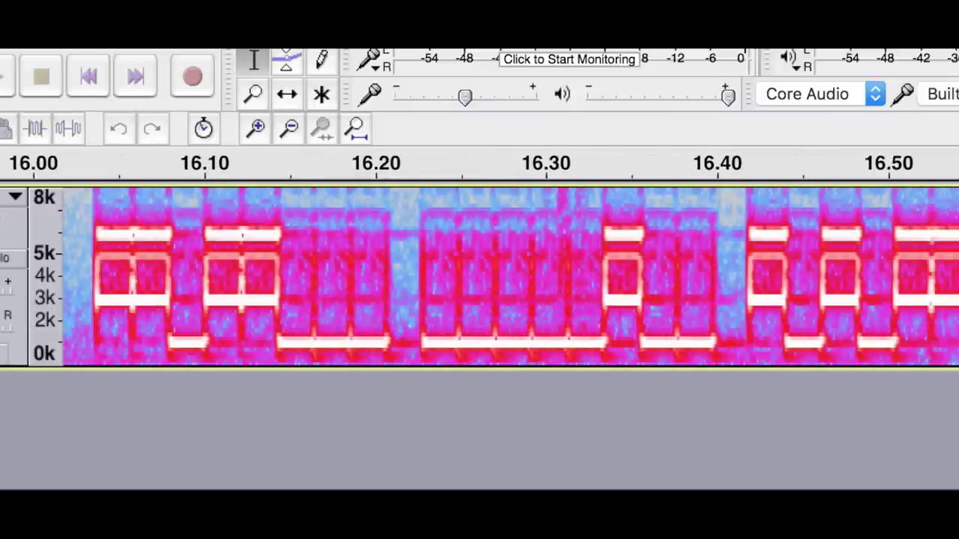
{"action": "scroll", "coordinate": [510, 277], "scroll_direction": "right", "scroll_amount": 3}
{"action": "scroll", "coordinate": [510, 277], "scroll_direction": "right", "scroll_amount": 5}
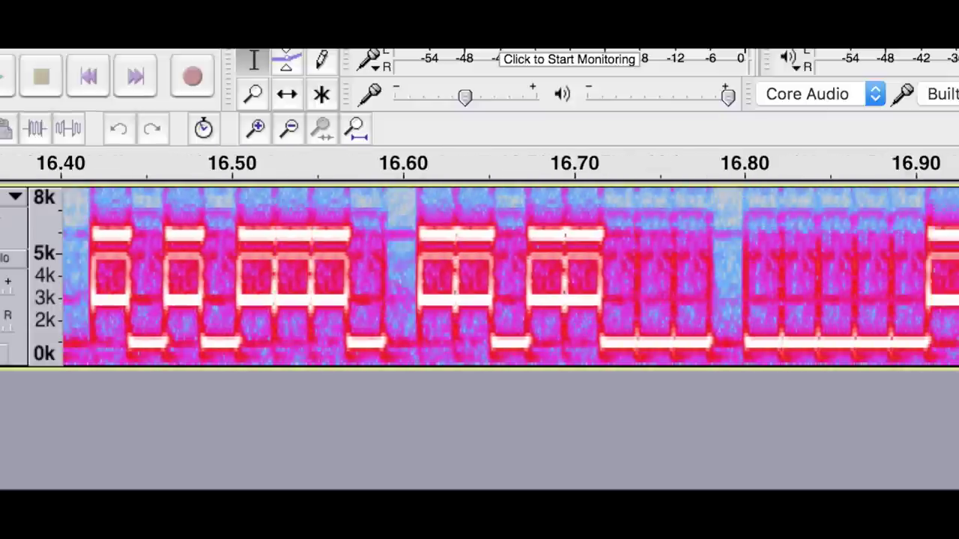
{"action": "scroll", "coordinate": [510, 278], "scroll_direction": "left", "scroll_amount": 6}
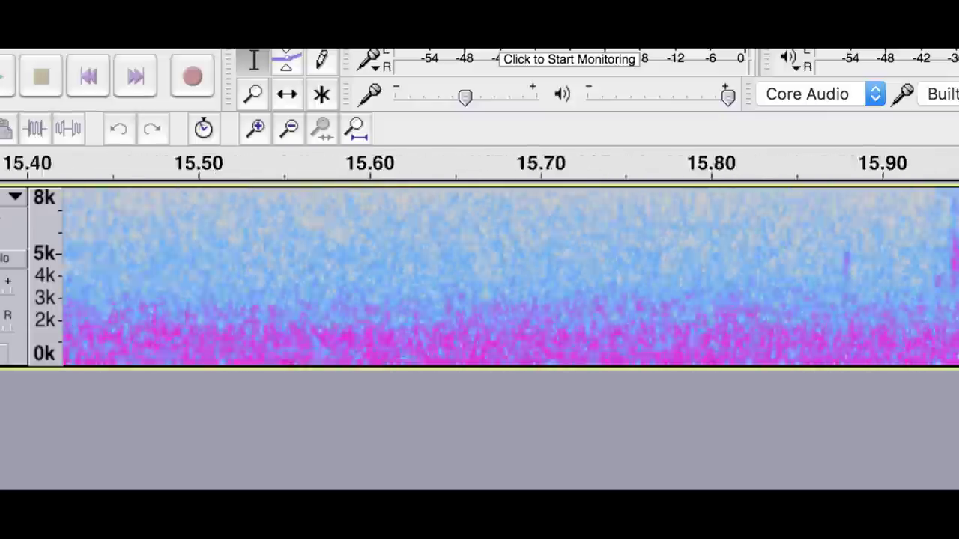
{"action": "scroll", "coordinate": [509, 277], "scroll_direction": "right", "scroll_amount": 3}
{"action": "scroll", "coordinate": [509, 277], "scroll_direction": "left", "scroll_amount": 15}
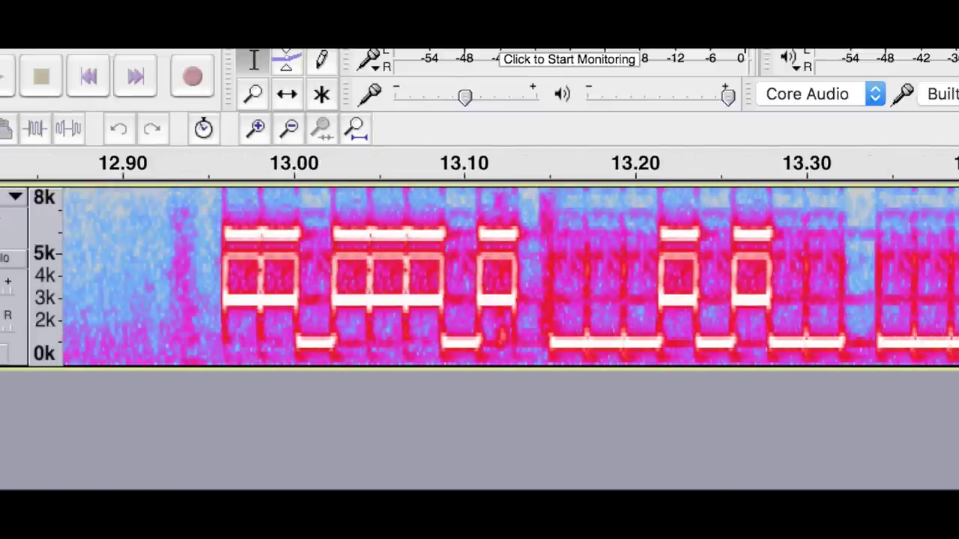
{"action": "scroll", "coordinate": [509, 277], "scroll_direction": "right", "scroll_amount": 3}
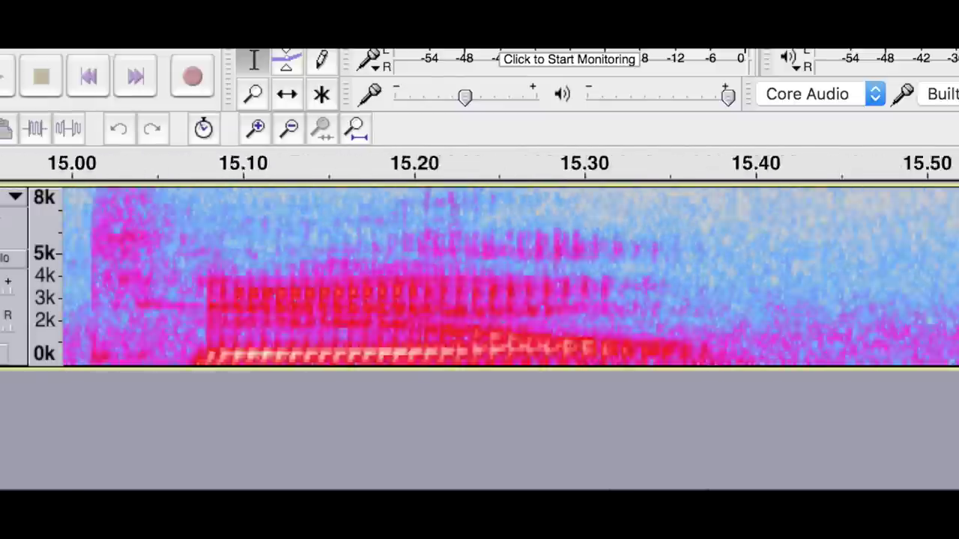
{"action": "scroll", "coordinate": [509, 277], "scroll_direction": "right", "scroll_amount": 2}
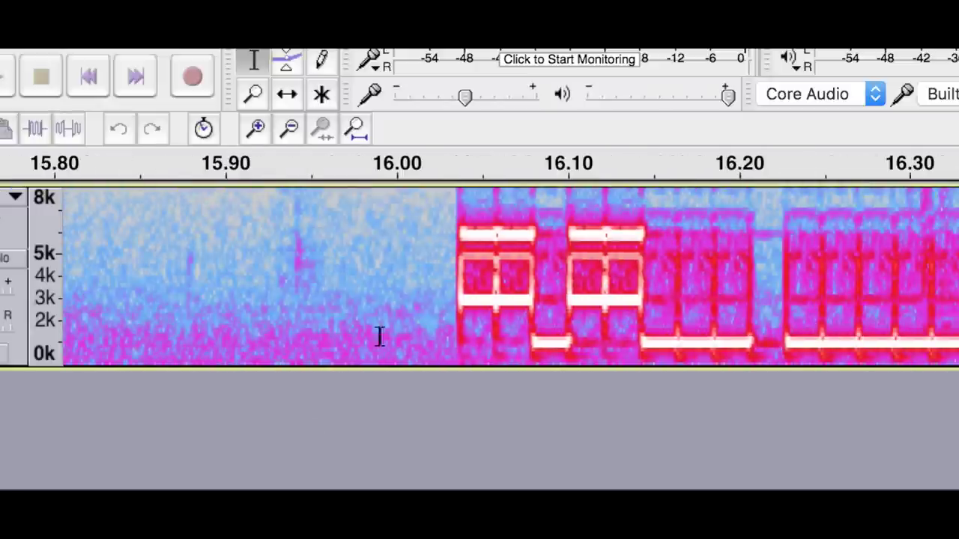
Play the burst starting at 16.00 s, then clear the selection
{"action": "left_click", "coordinate": [831, 277], "text": "shift"}
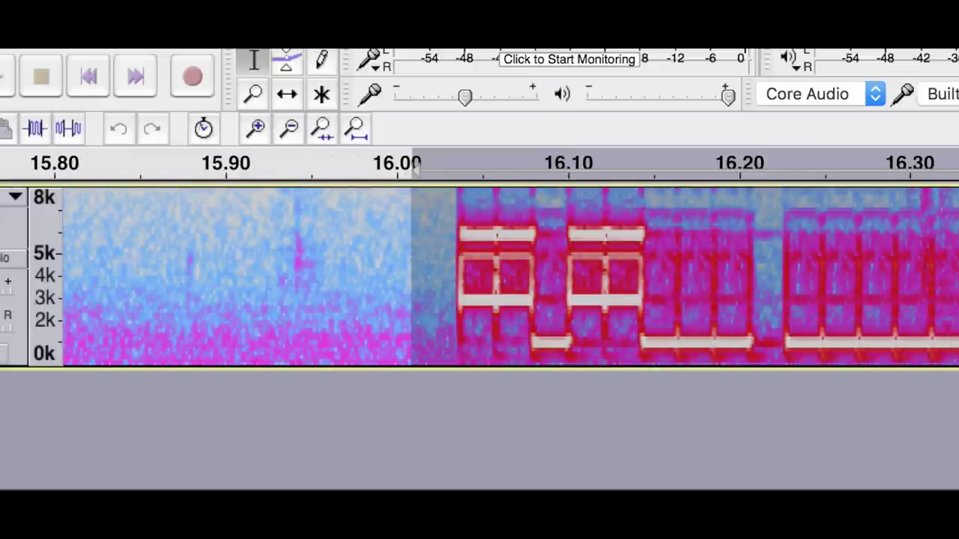
{"action": "key", "text": "space"}
{"action": "scroll", "coordinate": [510, 277], "scroll_direction": "right", "scroll_amount": 5}
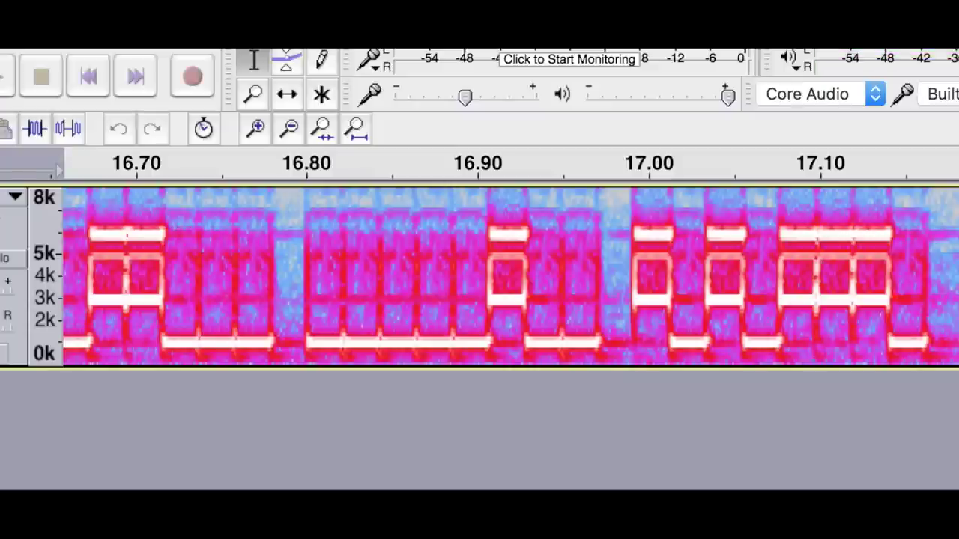
{"action": "left_click", "coordinate": [532, 340]}
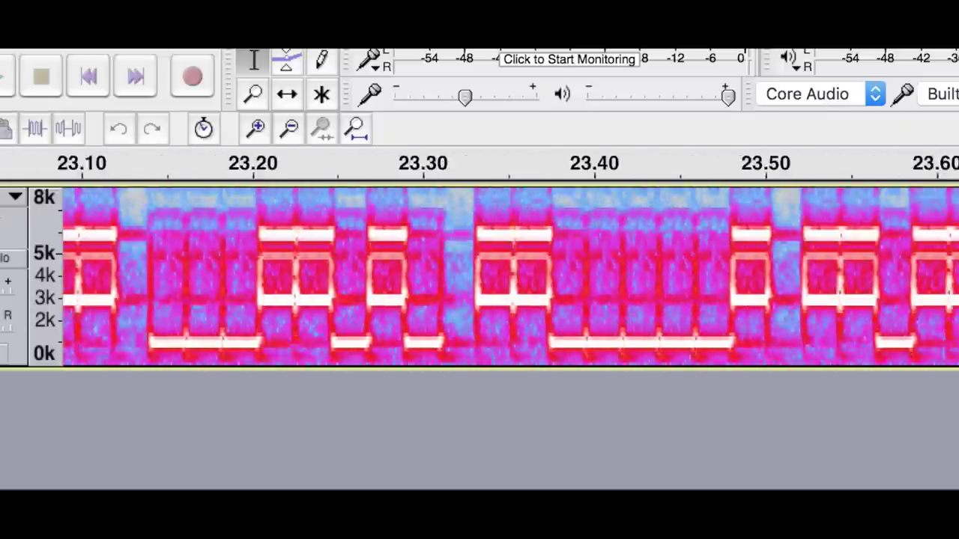
Play the burst near 23.0 s twice, starting from 22.93 s
{"action": "scroll", "coordinate": [479, 277], "scroll_direction": "left", "scroll_amount": 5}
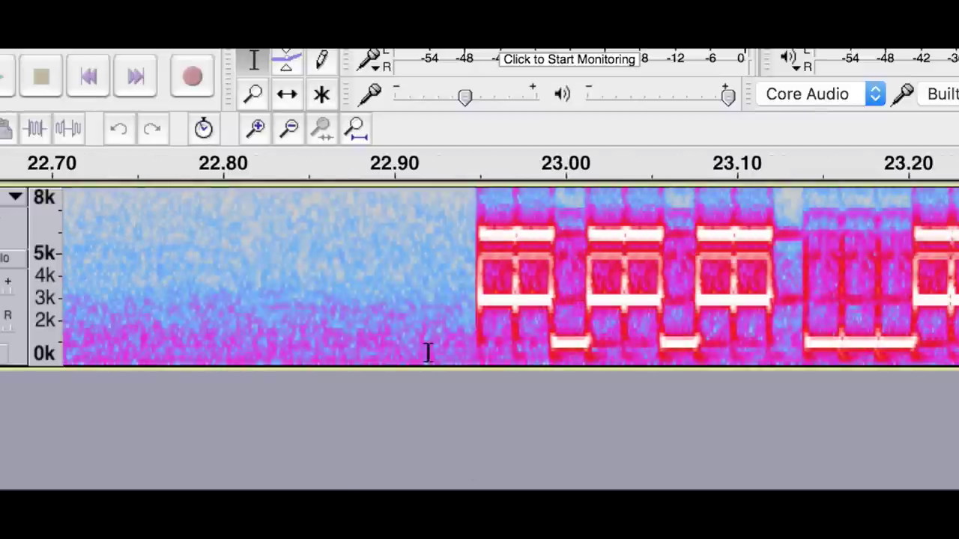
{"action": "left_click", "coordinate": [442, 315]}
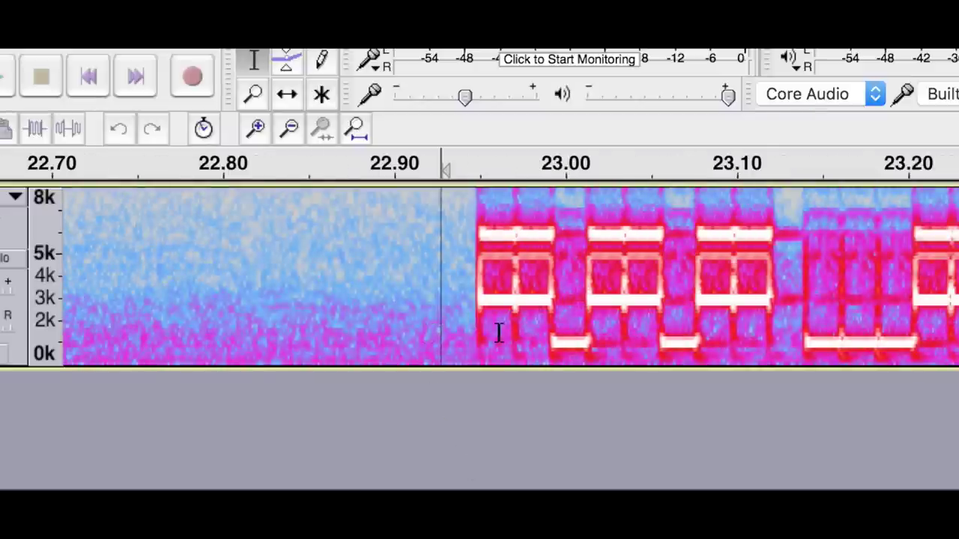
{"action": "key", "text": "space"}
{"action": "key", "text": "space"}
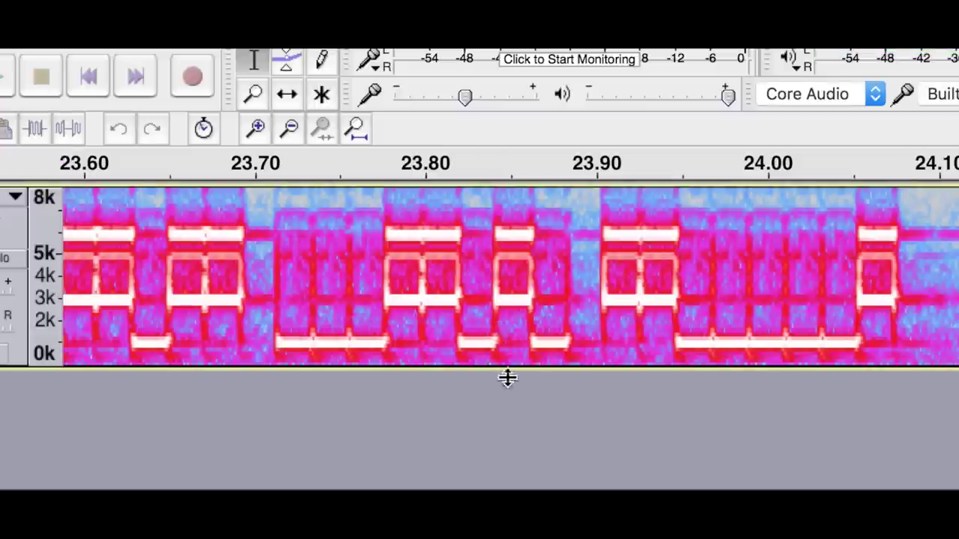
{"action": "scroll", "coordinate": [480, 277], "scroll_direction": "left", "scroll_amount": 10}
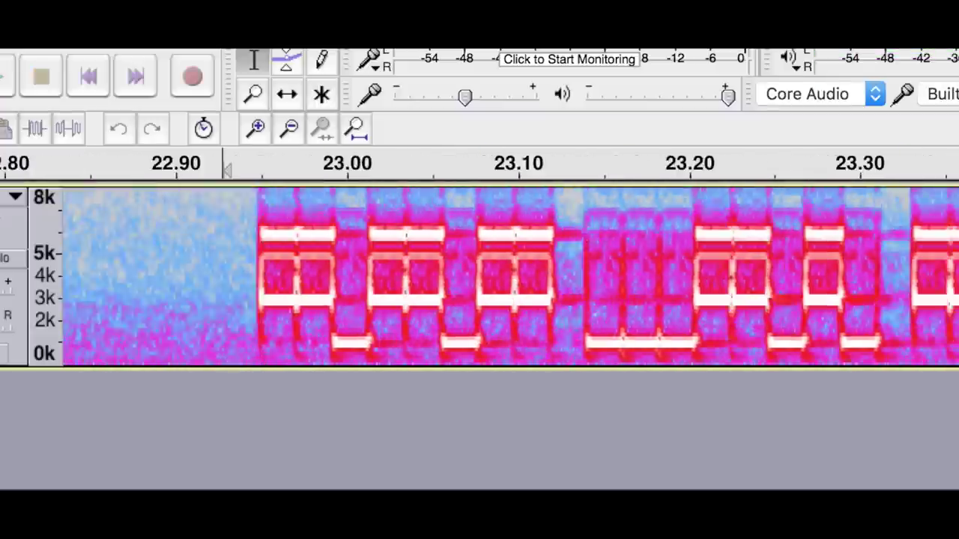
{"action": "key", "text": "space"}
{"action": "scroll", "coordinate": [480, 277], "scroll_direction": "left", "scroll_amount": 5}
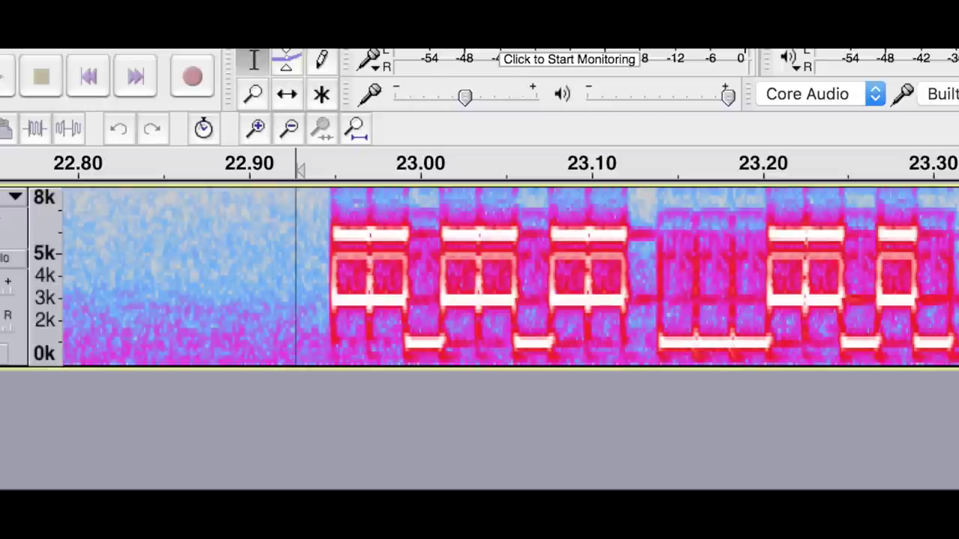
{"action": "scroll", "coordinate": [296, 277], "scroll_direction": "right", "scroll_amount": 10}
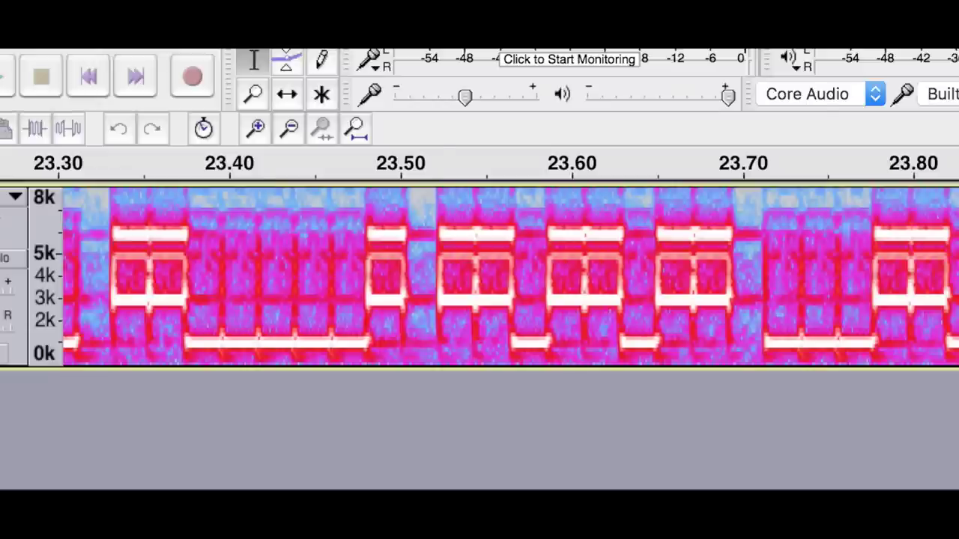
Select and play the audio from 29.39 to 29.54 s, then reselect from 29.39 s onward and play it
{"action": "scroll", "coordinate": [495, 277], "scroll_direction": "right", "scroll_amount": 7}
{"action": "scroll", "coordinate": [494, 277], "scroll_direction": "left", "scroll_amount": 9}
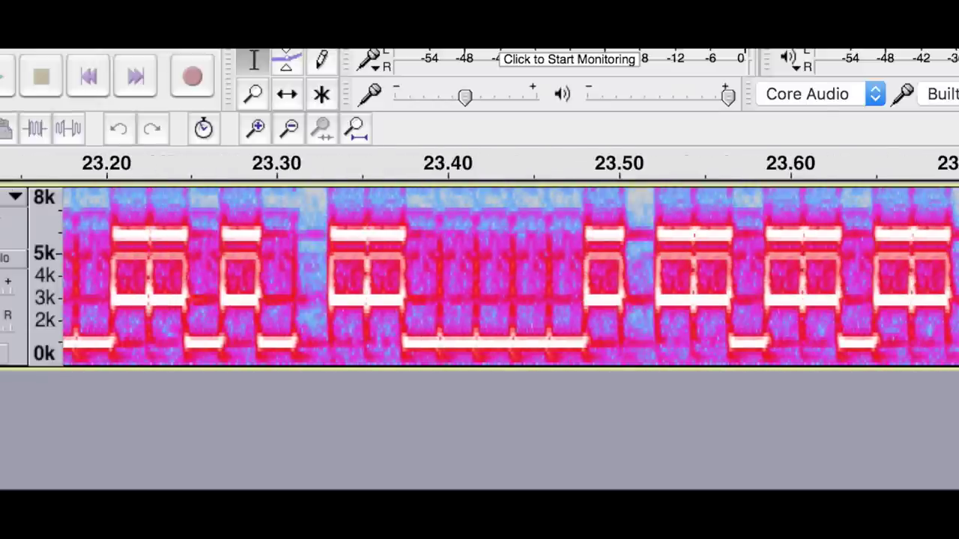
{"action": "scroll", "coordinate": [494, 277], "scroll_direction": "right", "scroll_amount": 20}
{"action": "scroll", "coordinate": [494, 277], "scroll_direction": "right", "scroll_amount": 3}
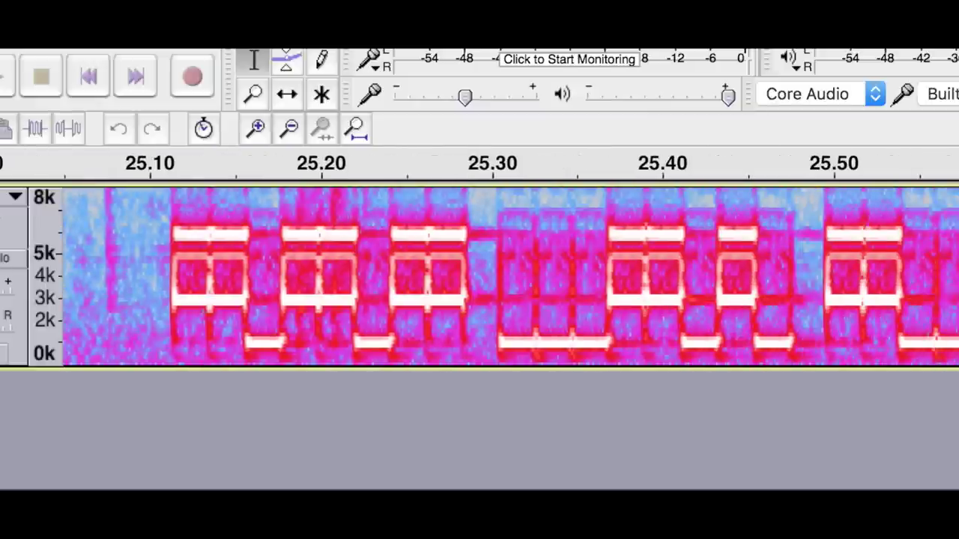
{"action": "scroll", "coordinate": [495, 277], "scroll_direction": "right", "scroll_amount": 12}
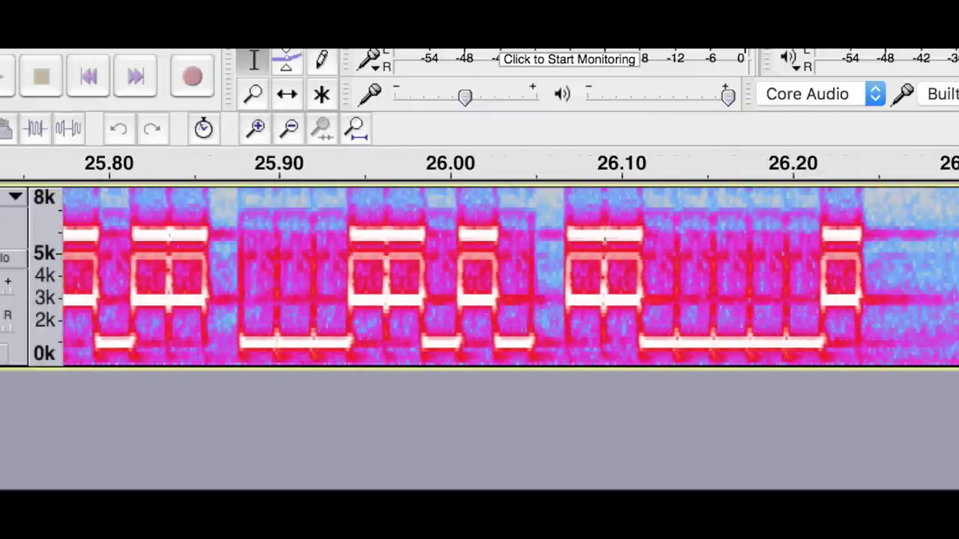
{"action": "scroll", "coordinate": [494, 278], "scroll_direction": "left", "scroll_amount": 8}
{"action": "scroll", "coordinate": [494, 278], "scroll_direction": "right", "scroll_amount": 20}
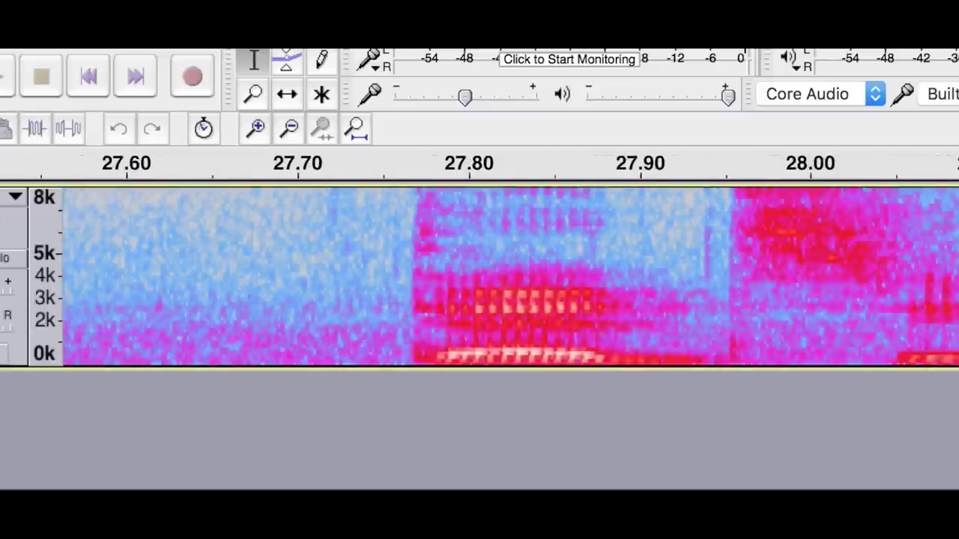
{"action": "scroll", "coordinate": [494, 277], "scroll_direction": "right", "scroll_amount": 20}
{"action": "scroll", "coordinate": [495, 278], "scroll_direction": "left", "scroll_amount": 7}
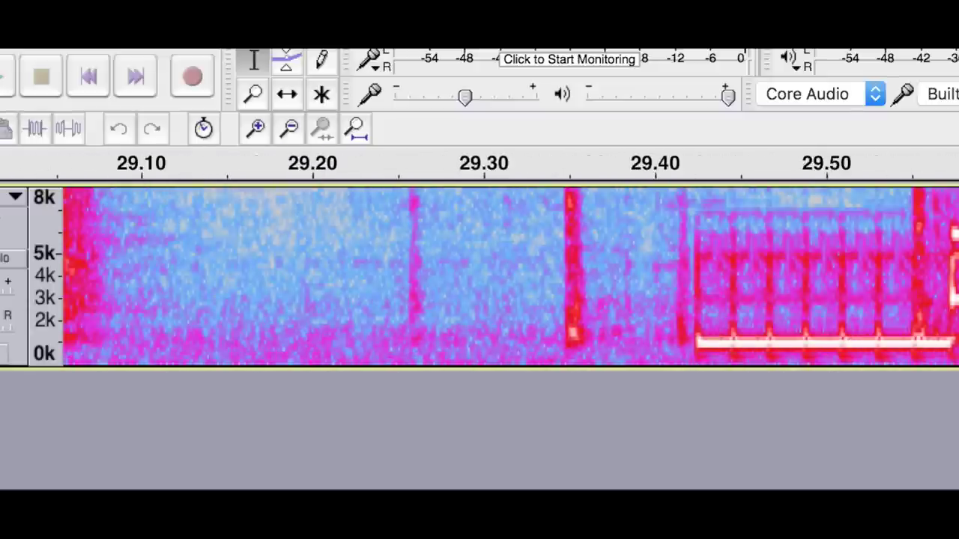
{"action": "left_click_drag", "start_coordinate": [638, 283], "coordinate": [954, 260]}
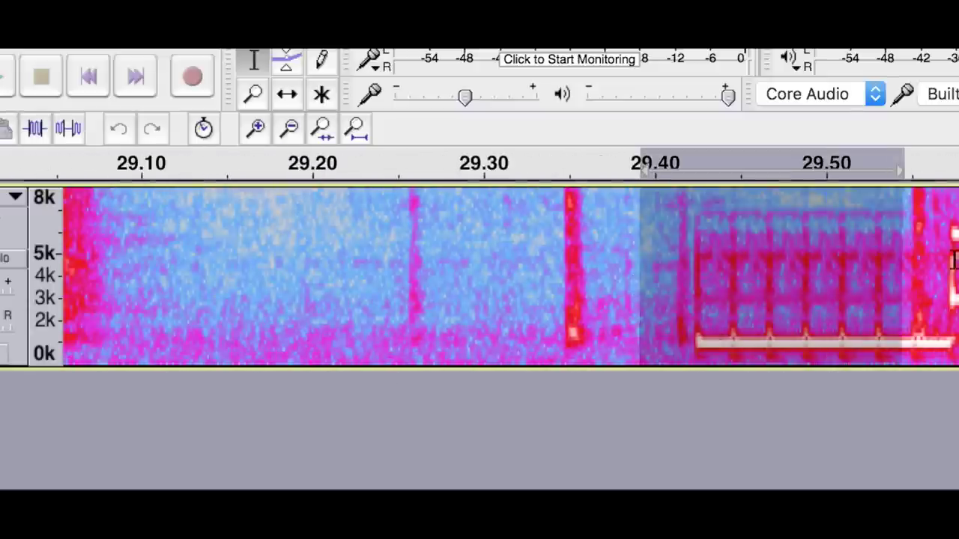
{"action": "key", "text": "space"}
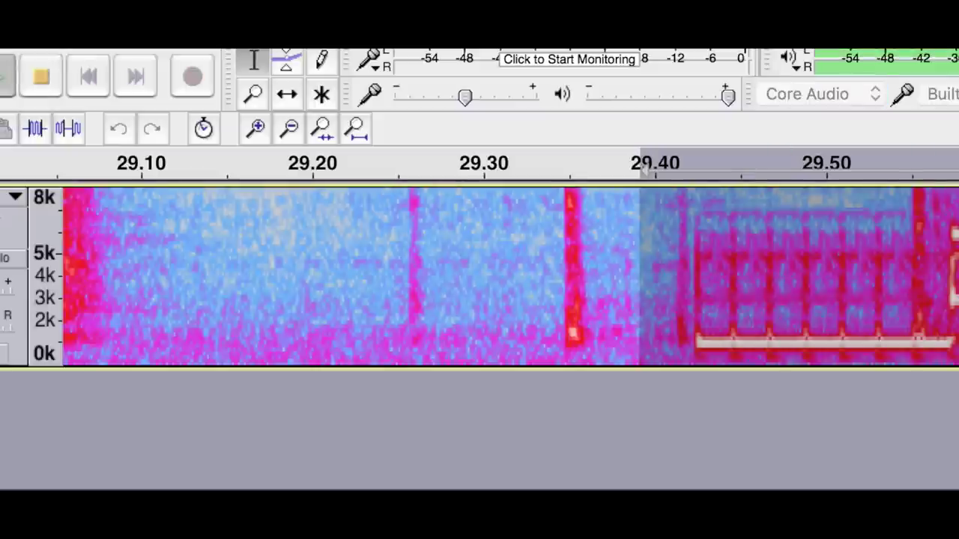
{"action": "left_click", "coordinate": [722, 327]}
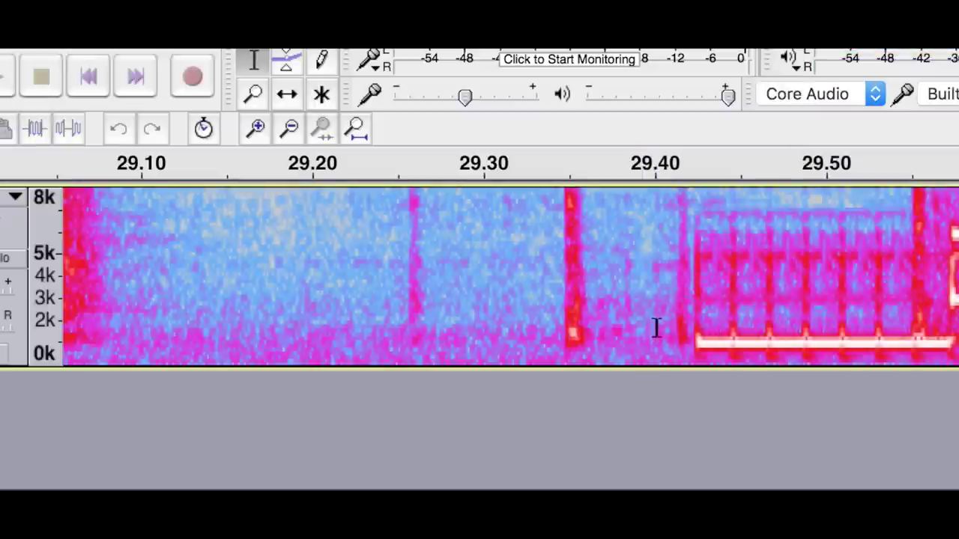
{"action": "left_click_drag", "start_coordinate": [646, 327], "coordinate": [952, 330]}
{"action": "key", "text": "space"}
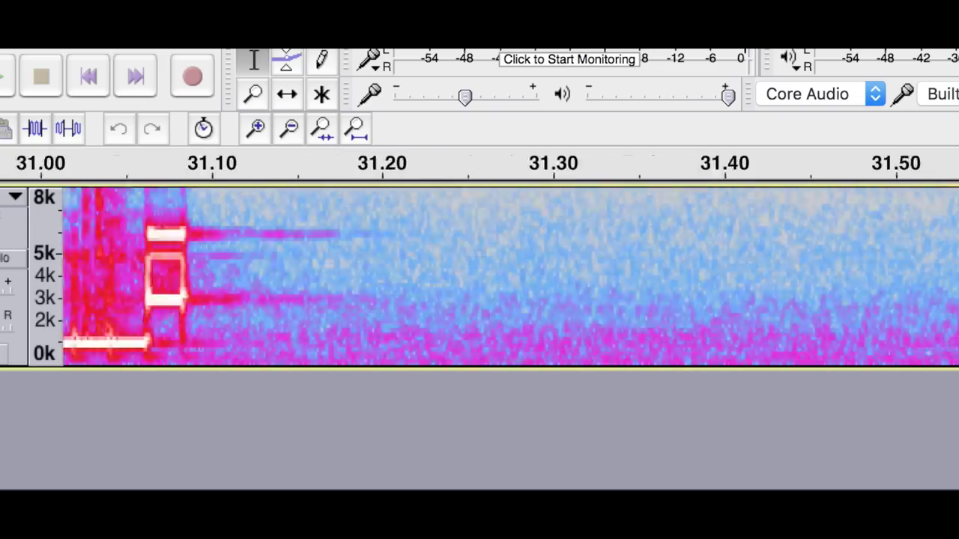
Play the recording from 44.79 s and bring the burst near 46.9 s into view
{"action": "scroll", "coordinate": [509, 277], "scroll_direction": "right", "scroll_amount": 15}
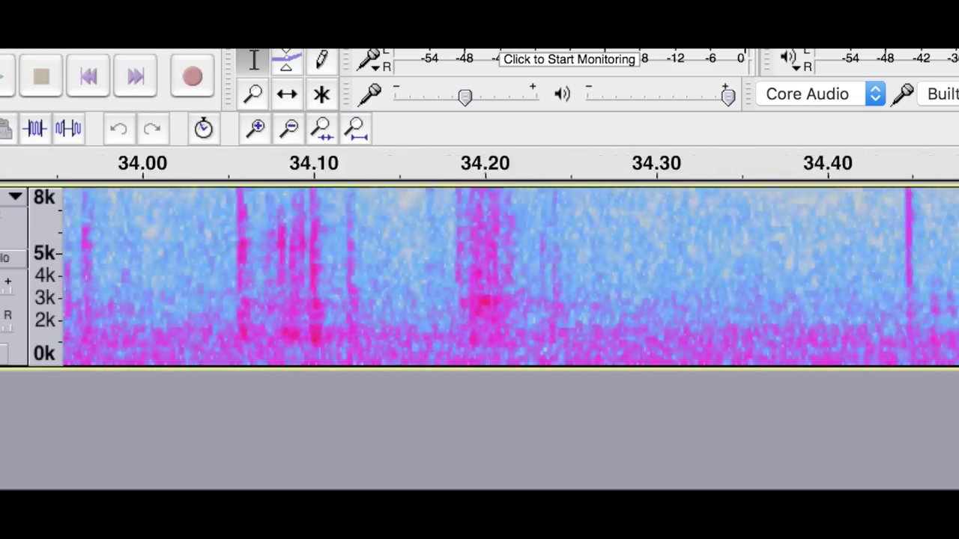
{"action": "scroll", "coordinate": [509, 277], "scroll_direction": "right", "scroll_amount": 20}
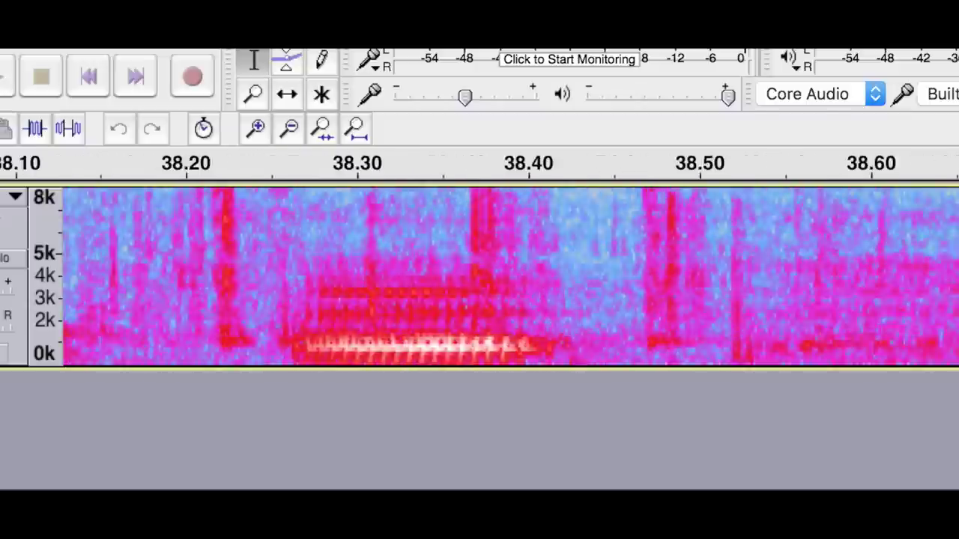
{"action": "scroll", "coordinate": [510, 277], "scroll_direction": "right", "scroll_amount": 20}
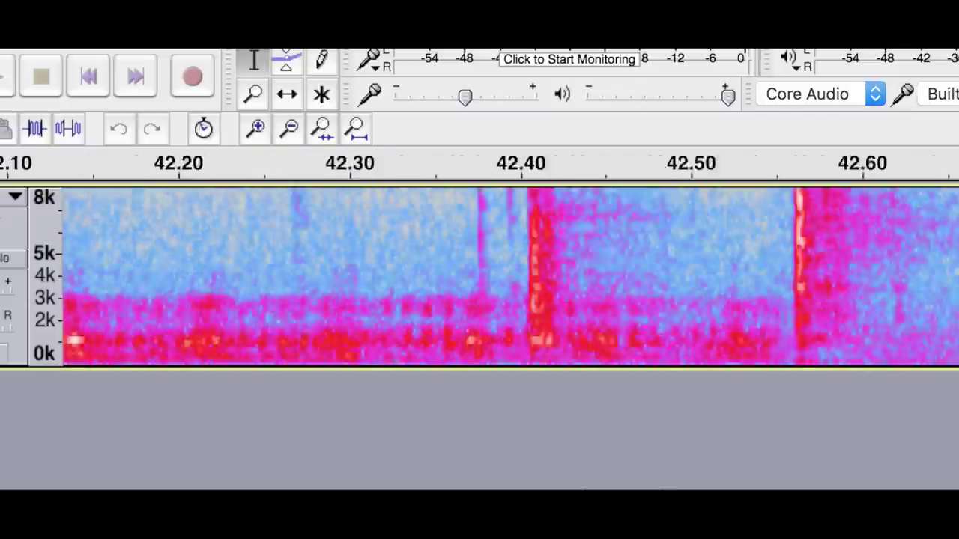
{"action": "scroll", "coordinate": [510, 277], "scroll_direction": "right", "scroll_amount": 13}
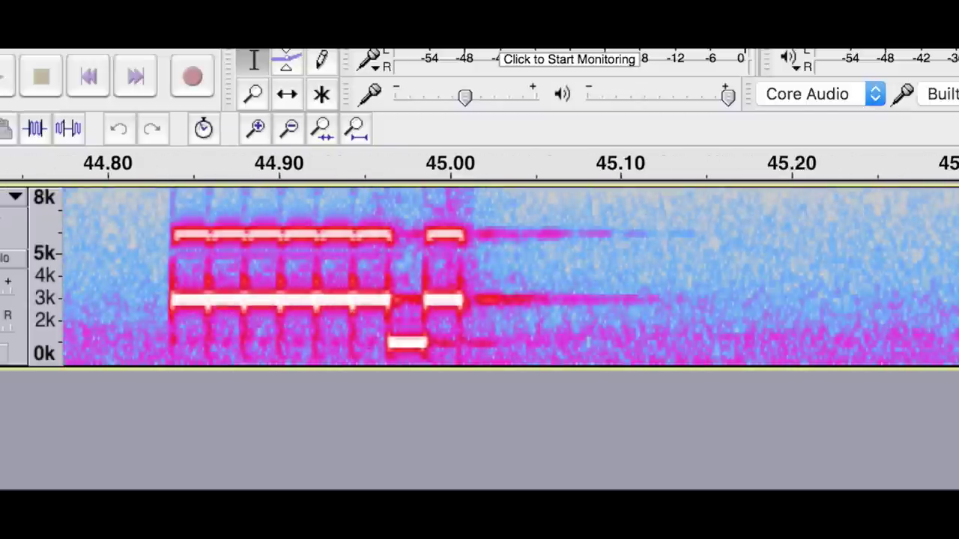
{"action": "scroll", "coordinate": [509, 277], "scroll_direction": "left", "scroll_amount": 5}
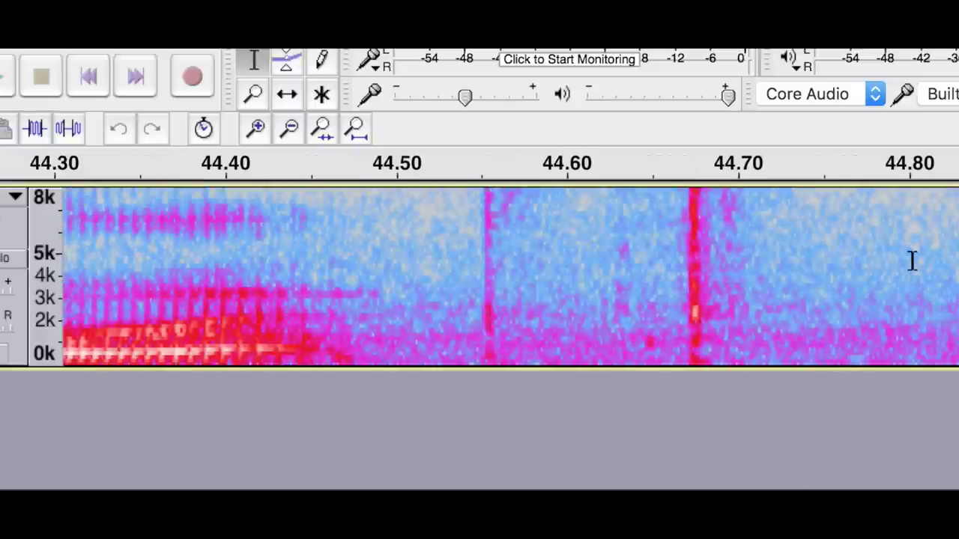
{"action": "left_click", "coordinate": [913, 262]}
{"action": "key", "text": "space"}
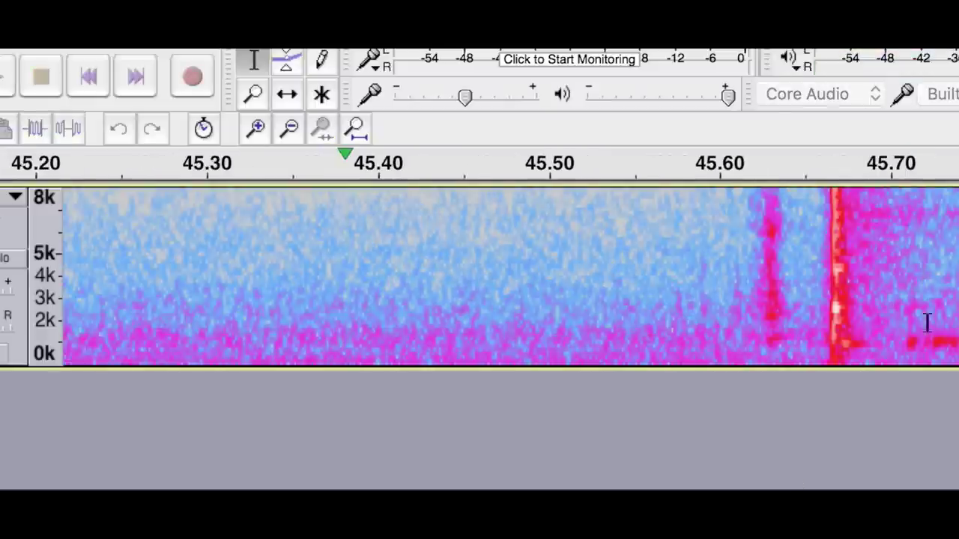
{"action": "scroll", "coordinate": [509, 277], "scroll_direction": "right", "scroll_amount": 9}
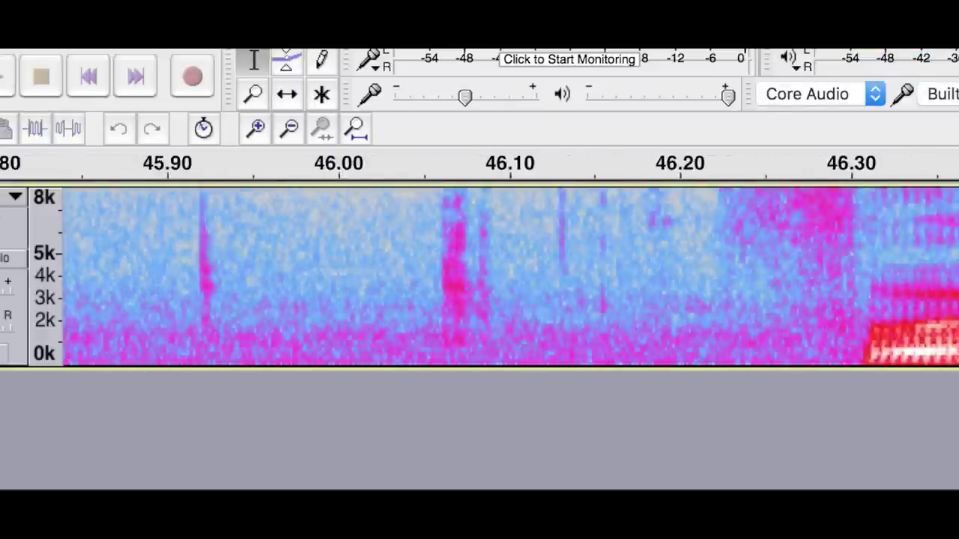
{"action": "scroll", "coordinate": [510, 277], "scroll_direction": "left", "scroll_amount": 2}
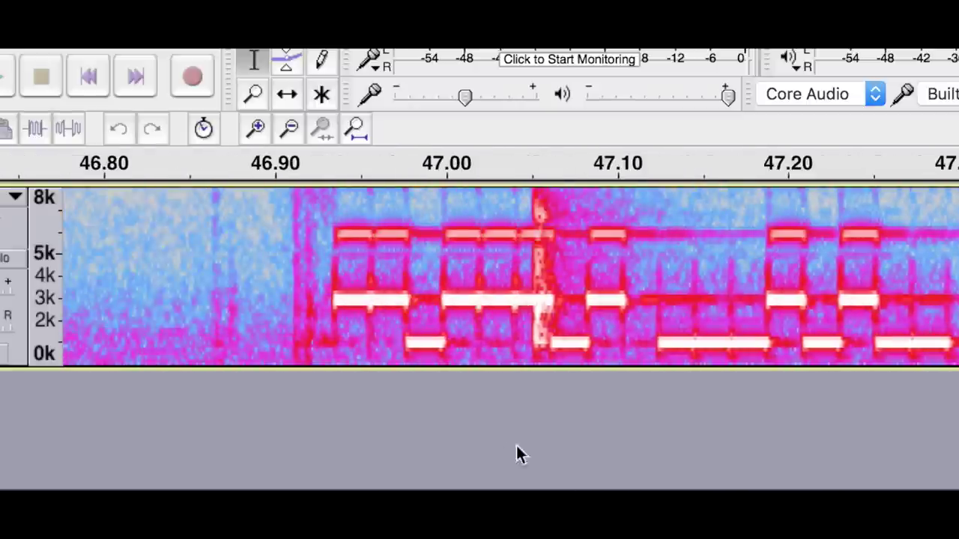
Play the tone bursts from about 46.92 s and 49.42 s, and the audio up to 57.36 s
{"action": "left_click", "coordinate": [313, 311]}
{"action": "key", "text": "space"}
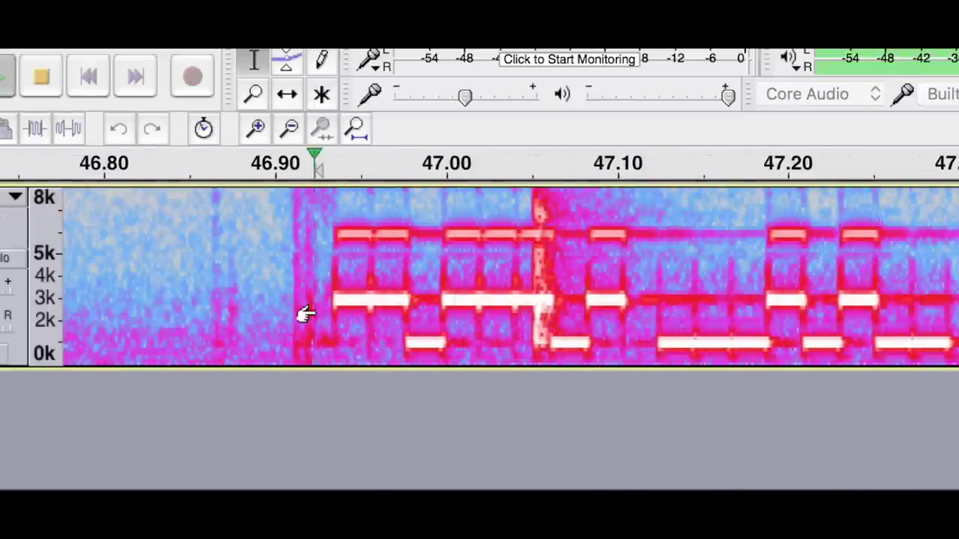
{"action": "key", "text": "space"}
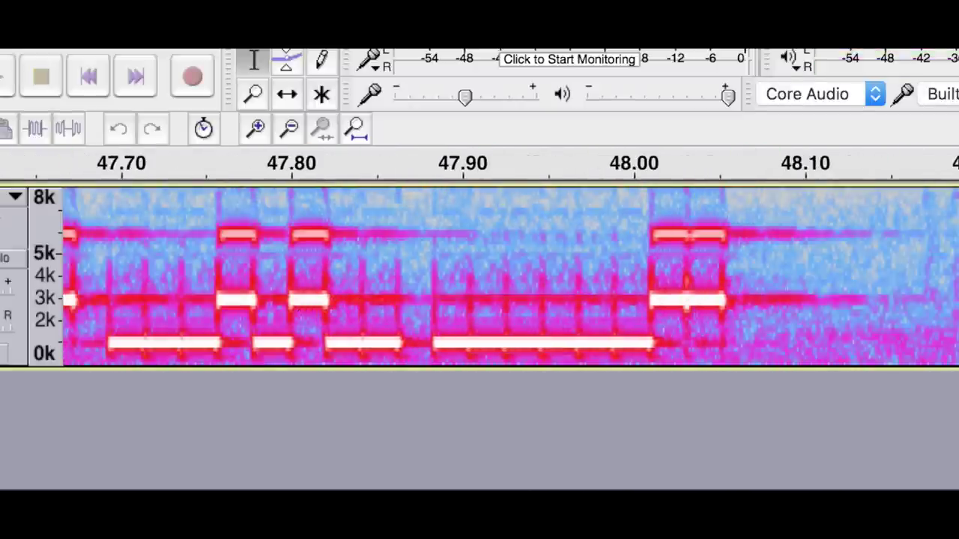
{"action": "scroll", "coordinate": [479, 277], "scroll_direction": "right", "scroll_amount": 8}
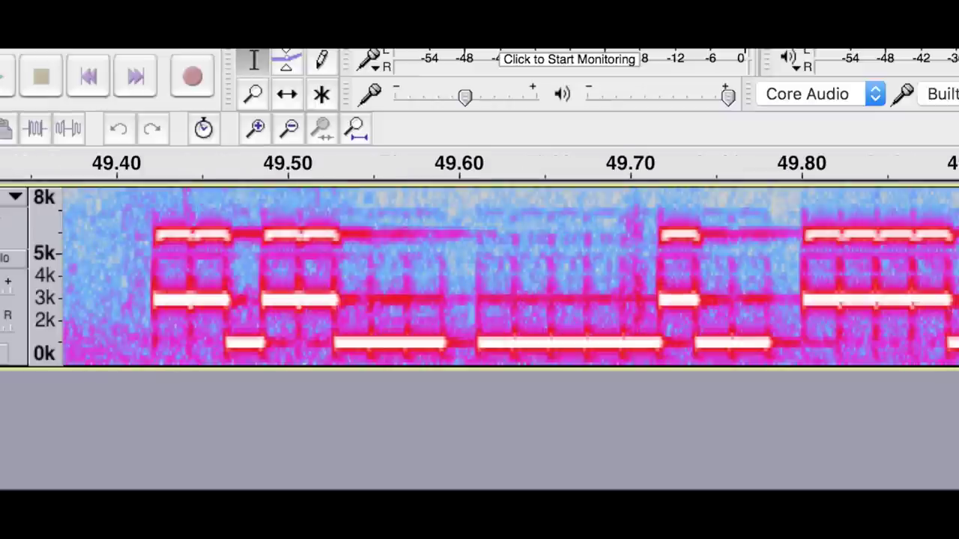
{"action": "left_click", "coordinate": [122, 311]}
{"action": "key", "text": "space"}
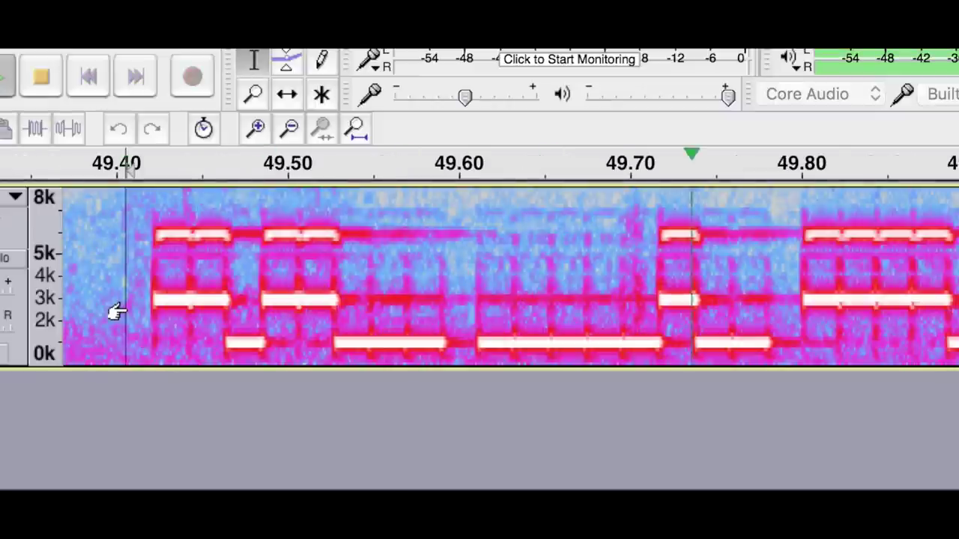
{"action": "key", "text": "space"}
{"action": "scroll", "coordinate": [479, 277], "scroll_direction": "right", "scroll_amount": 15}
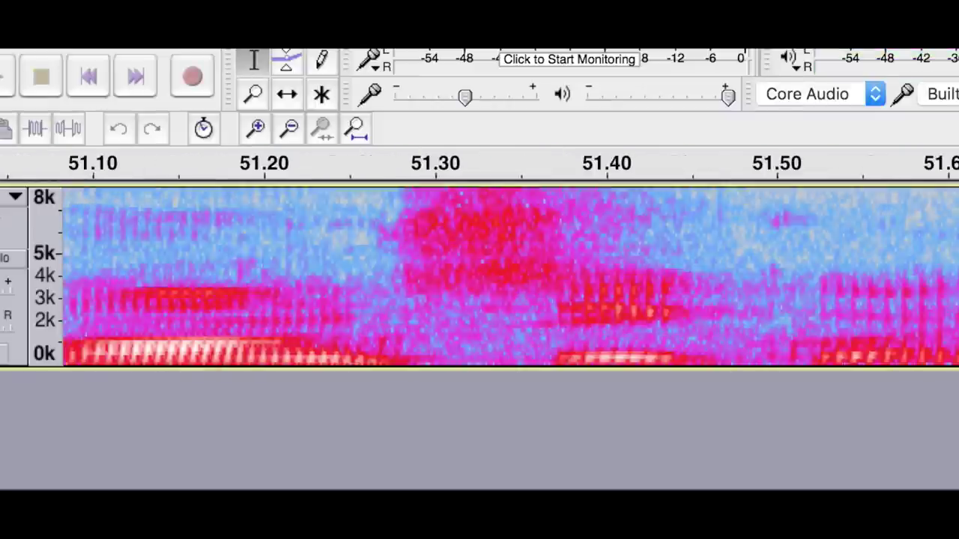
{"action": "scroll", "coordinate": [479, 277], "scroll_direction": "right", "scroll_amount": 11}
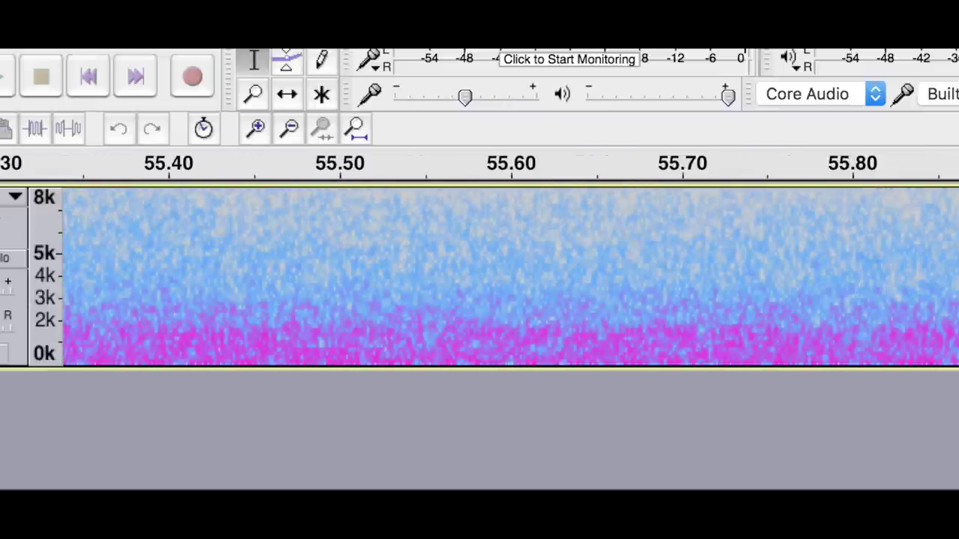
{"action": "scroll", "coordinate": [479, 277], "scroll_direction": "left", "scroll_amount": 4}
{"action": "key", "text": "space"}
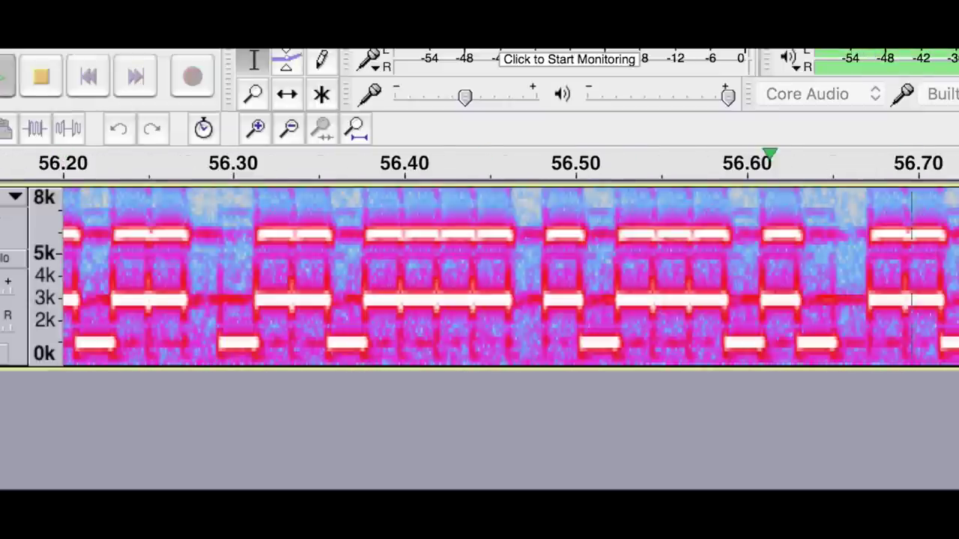
{"action": "key", "text": "space"}
Measure one bit at 1:00.05–1:00.08 as roughly 0.03 s long
{"action": "scroll", "coordinate": [479, 277], "scroll_direction": "right", "scroll_amount": 11}
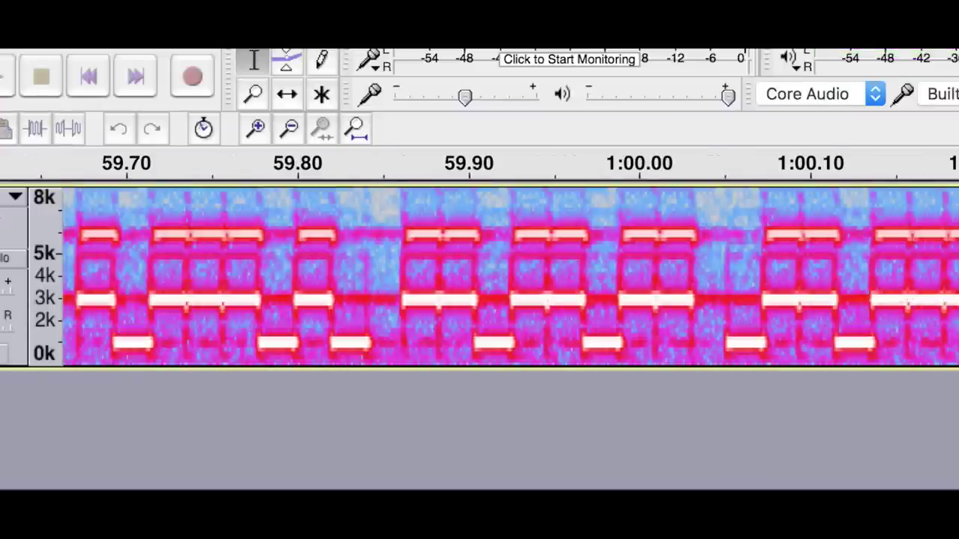
{"action": "scroll", "coordinate": [479, 278], "scroll_direction": "right", "scroll_amount": 10}
{"action": "scroll", "coordinate": [480, 277], "scroll_direction": "right", "scroll_amount": 11}
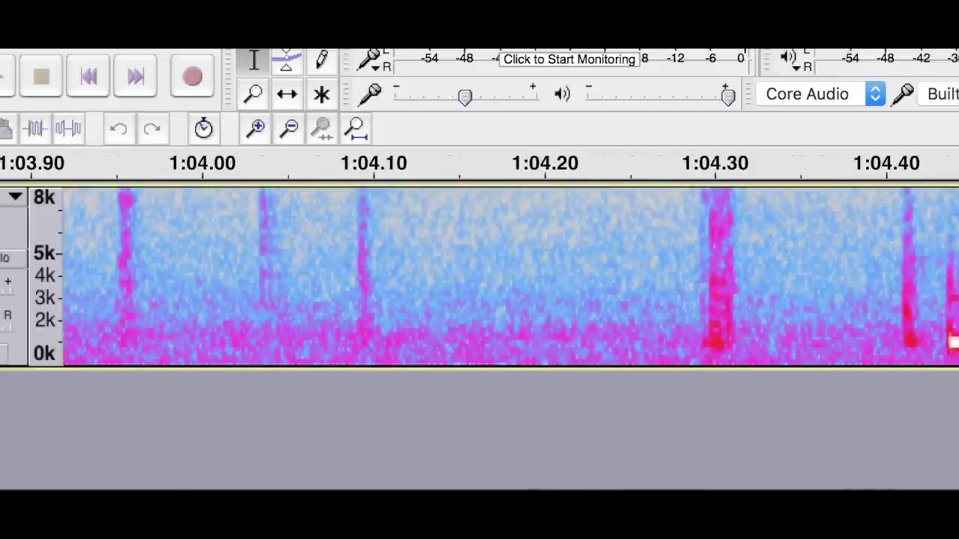
{"action": "scroll", "coordinate": [888, 188], "scroll_direction": "left", "scroll_amount": 5}
{"action": "left_click_drag", "start_coordinate": [901, 222], "coordinate": [958, 225]}
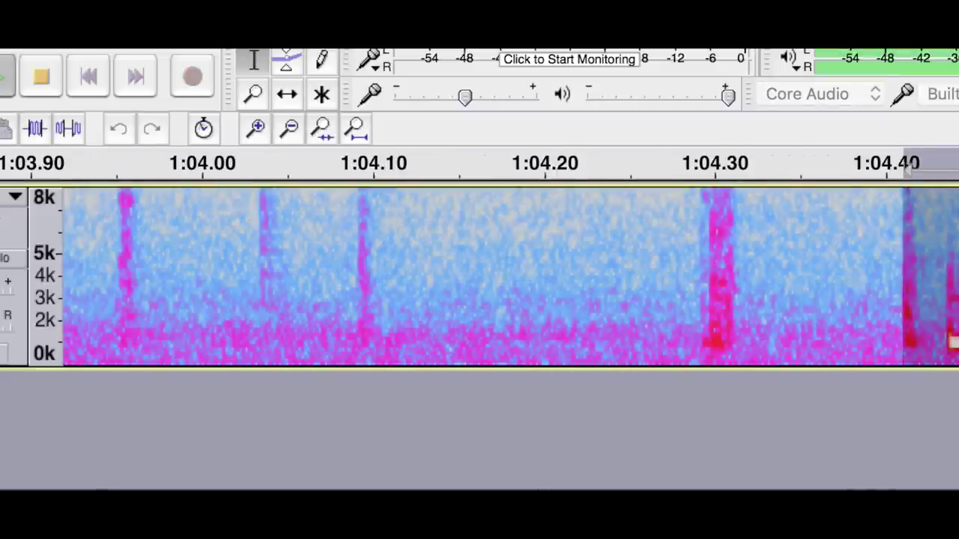
{"action": "scroll", "coordinate": [573, 280], "scroll_direction": "left", "scroll_amount": 15}
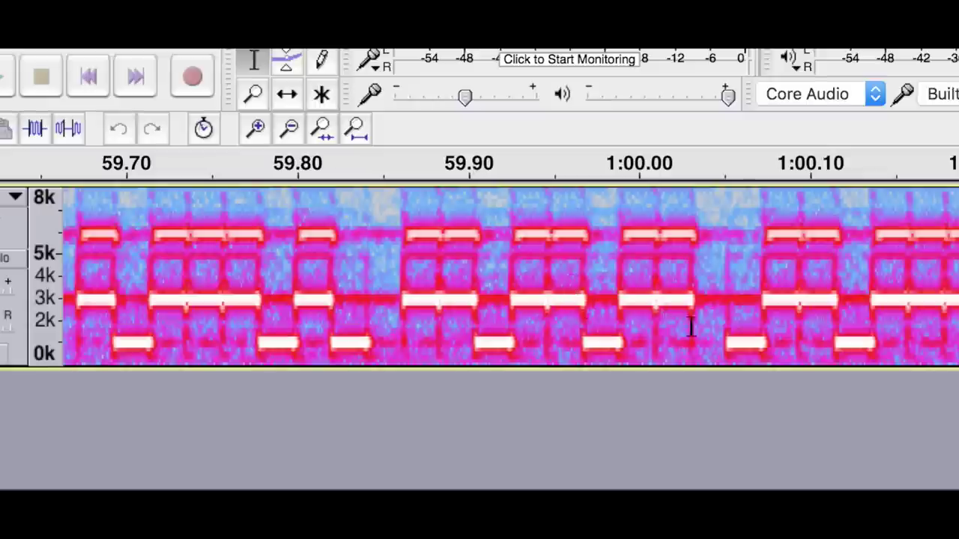
{"action": "left_click_drag", "start_coordinate": [725, 334], "coordinate": [765, 341]}
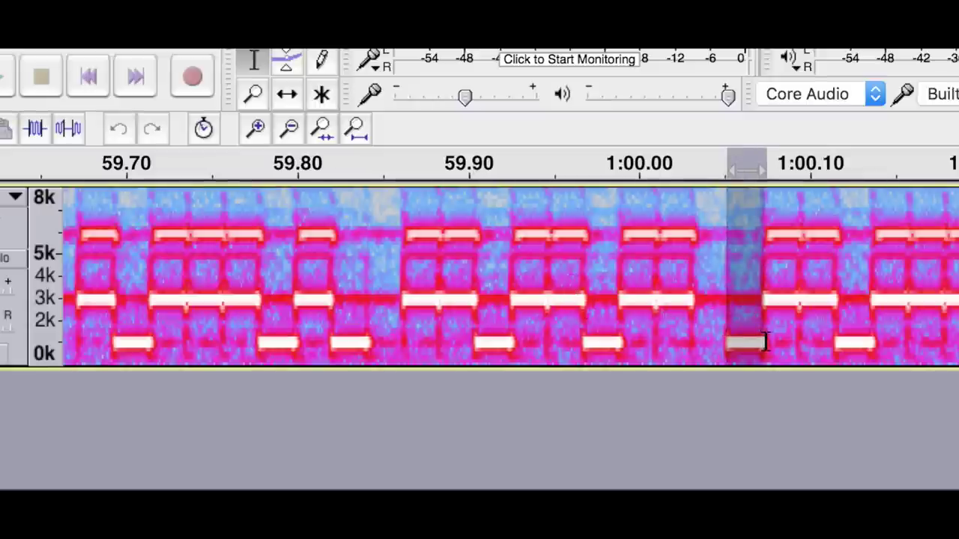
{"action": "left_click", "coordinate": [825, 330]}
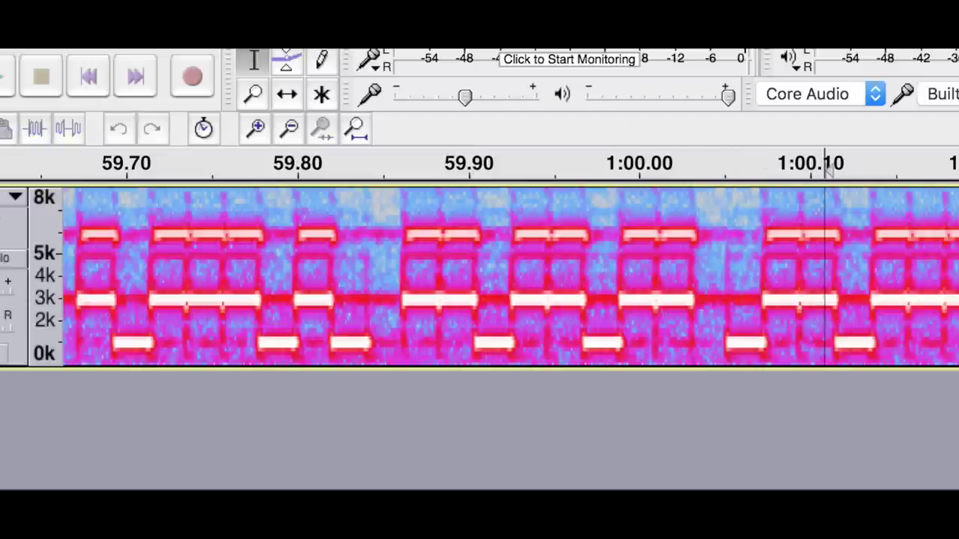
{"action": "scroll", "coordinate": [509, 277], "scroll_direction": "right", "scroll_amount": 20}
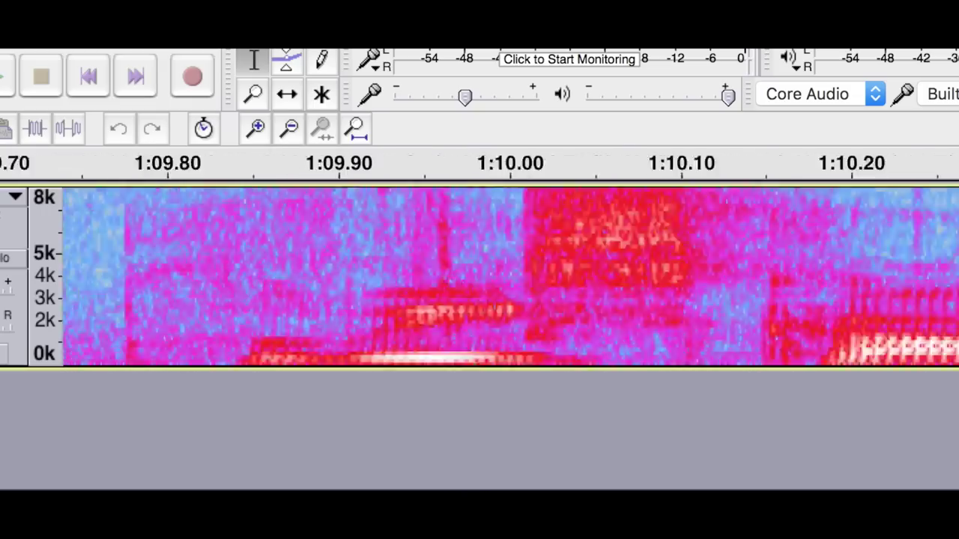
Play the burst starting at 1:14.33
{"action": "scroll", "coordinate": [510, 277], "scroll_direction": "right", "scroll_amount": 12}
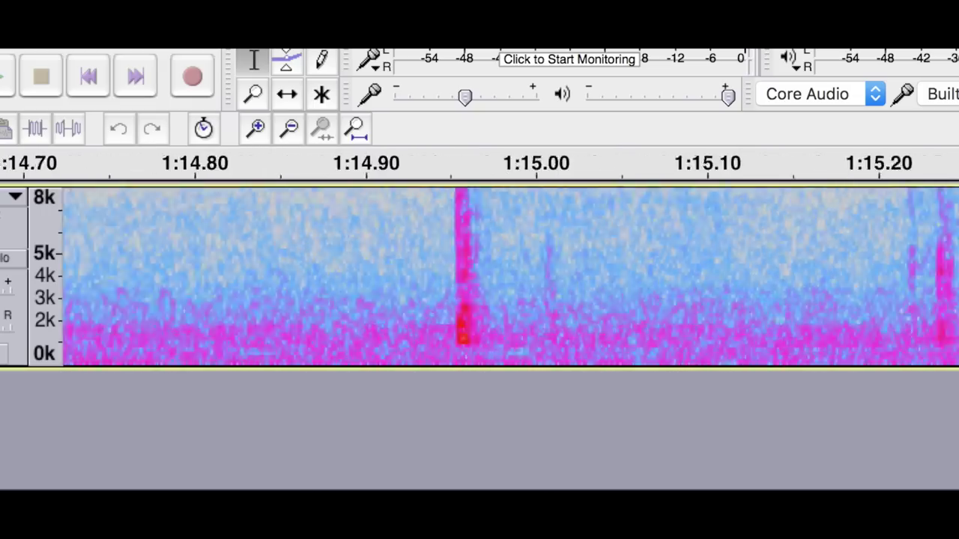
{"action": "scroll", "coordinate": [510, 278], "scroll_direction": "right", "scroll_amount": 1}
{"action": "scroll", "coordinate": [509, 277], "scroll_direction": "left", "scroll_amount": 4}
{"action": "scroll", "coordinate": [509, 277], "scroll_direction": "right", "scroll_amount": 2}
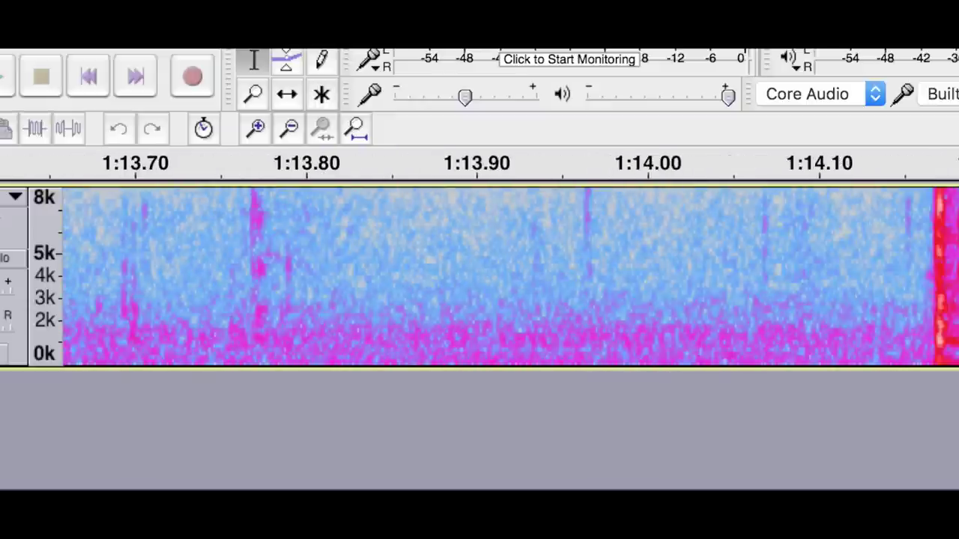
{"action": "scroll", "coordinate": [509, 277], "scroll_direction": "right", "scroll_amount": 3}
{"action": "left_click", "coordinate": [621, 295]}
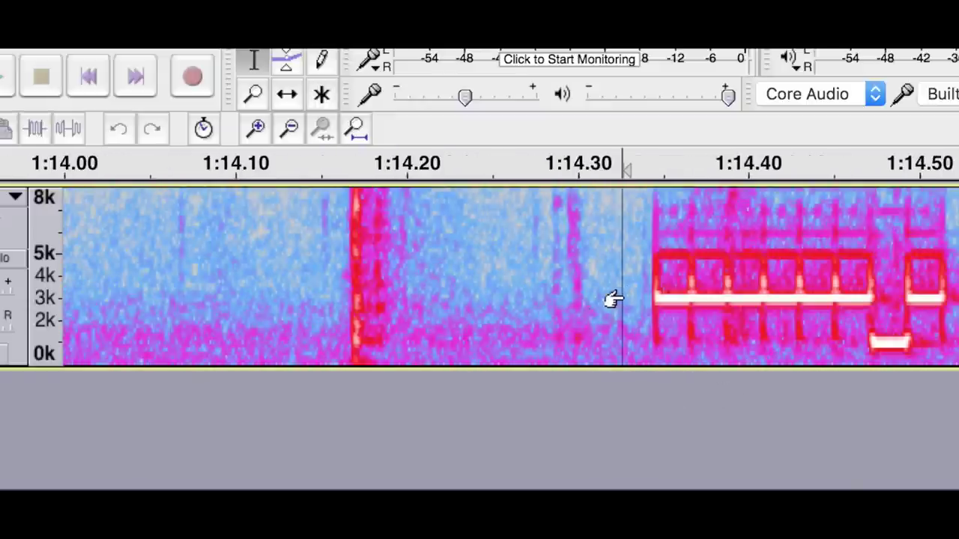
{"action": "key", "text": "space"}
{"action": "key", "text": "space"}
Play the bursts starting at 1:20.52 and about 1:29.23
{"action": "scroll", "coordinate": [509, 277], "scroll_direction": "right", "scroll_amount": 15}
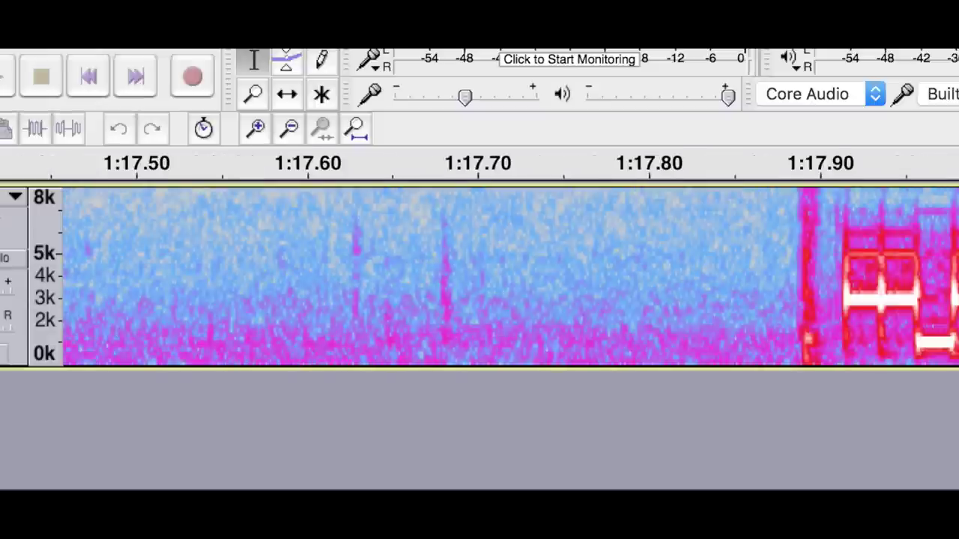
{"action": "scroll", "coordinate": [509, 277], "scroll_direction": "right", "scroll_amount": 5}
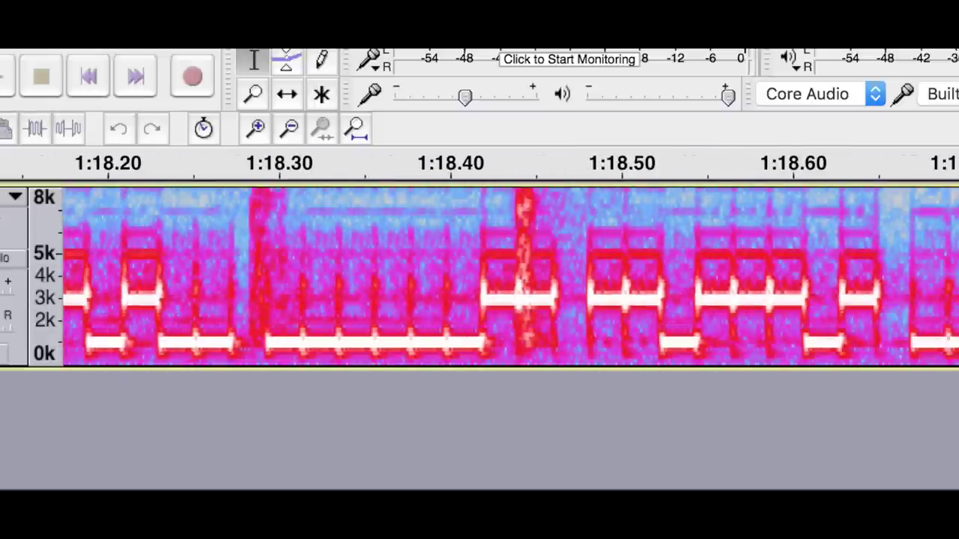
{"action": "scroll", "coordinate": [509, 277], "scroll_direction": "right", "scroll_amount": 13}
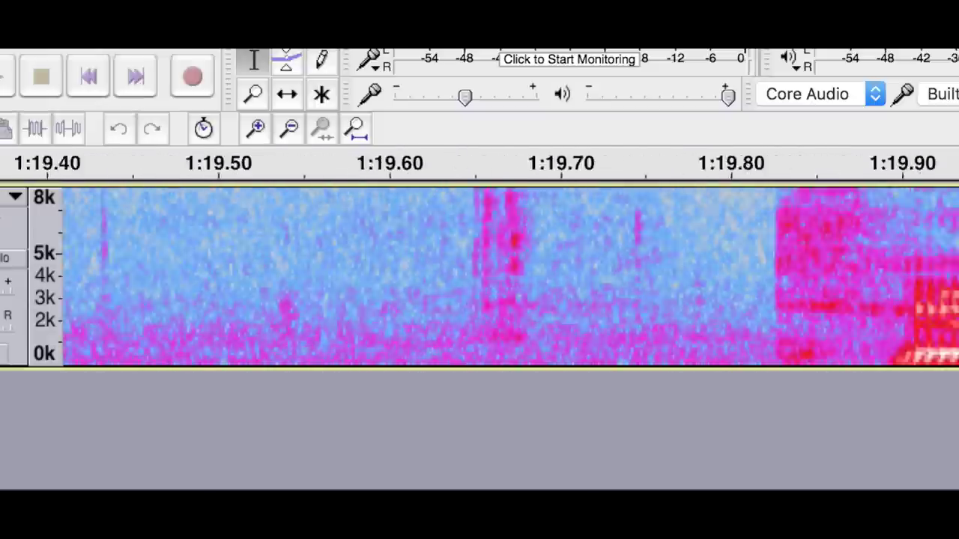
{"action": "scroll", "coordinate": [509, 277], "scroll_direction": "right", "scroll_amount": 10}
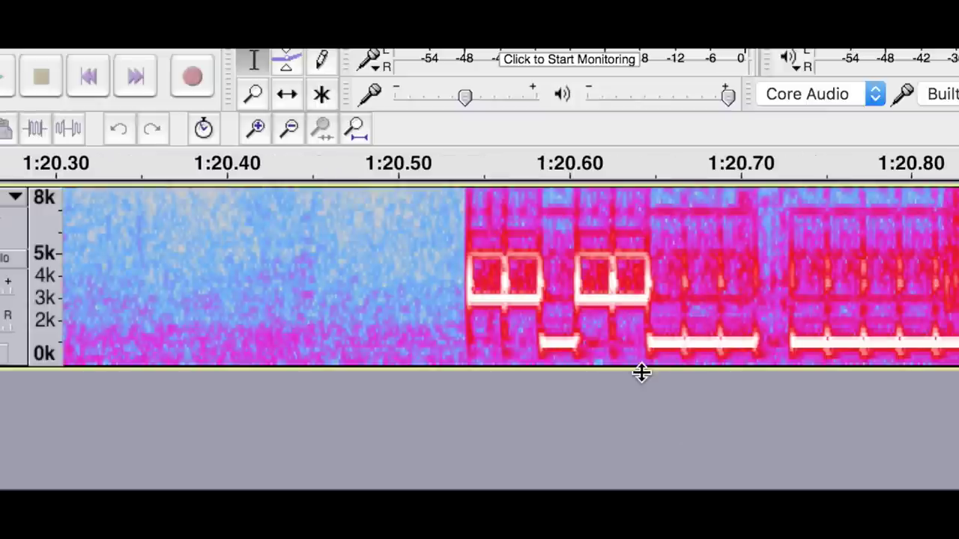
{"action": "left_click", "coordinate": [440, 300]}
{"action": "key", "text": "space"}
{"action": "scroll", "coordinate": [432, 305], "scroll_direction": "right", "scroll_amount": 6}
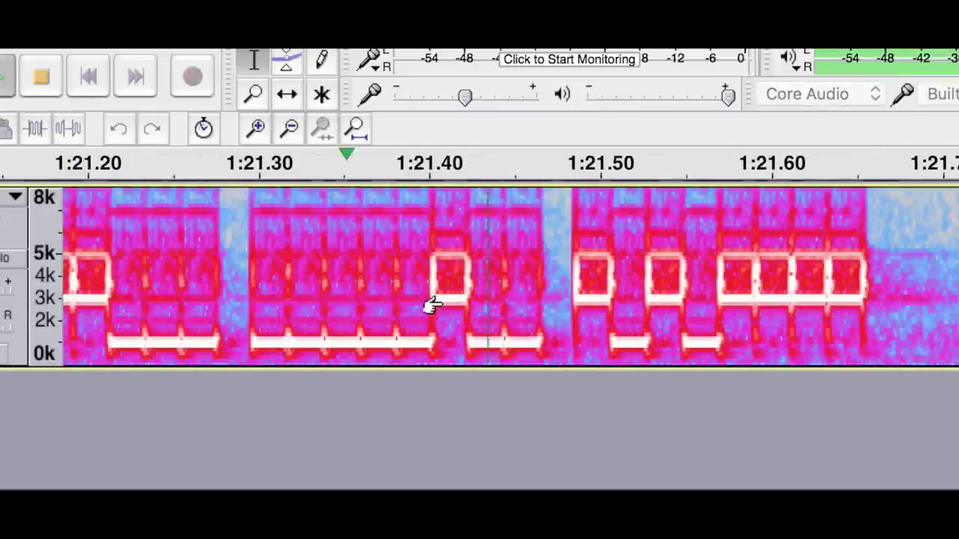
{"action": "key", "text": "space"}
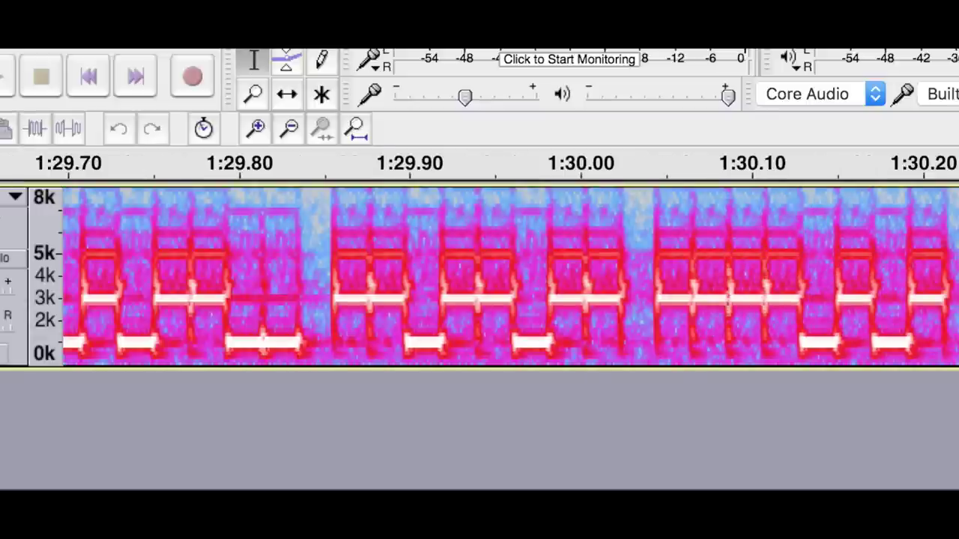
{"action": "left_click", "coordinate": [715, 307]}
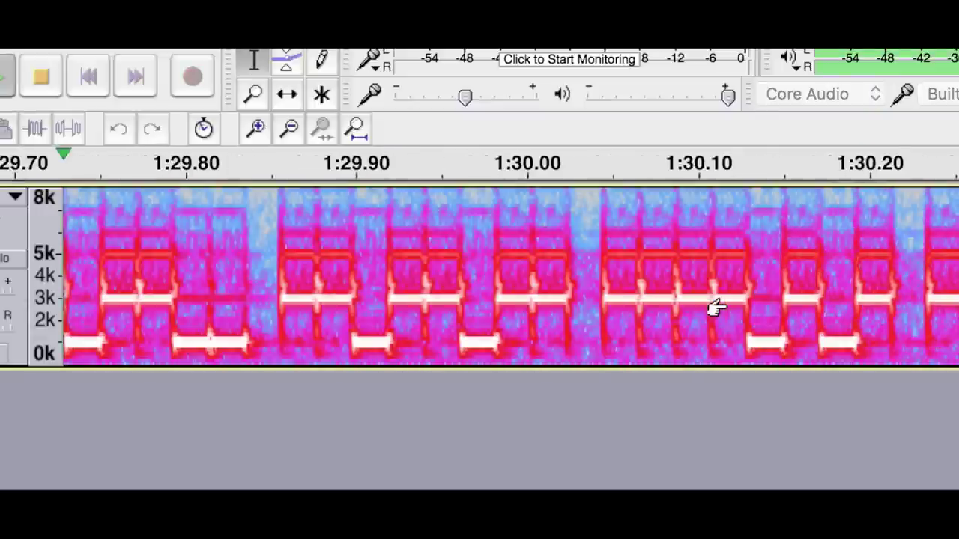
Stop playback and select the first bit of the 1:35 burst, about 1:35.23–1:35.25
{"action": "key", "text": "space"}
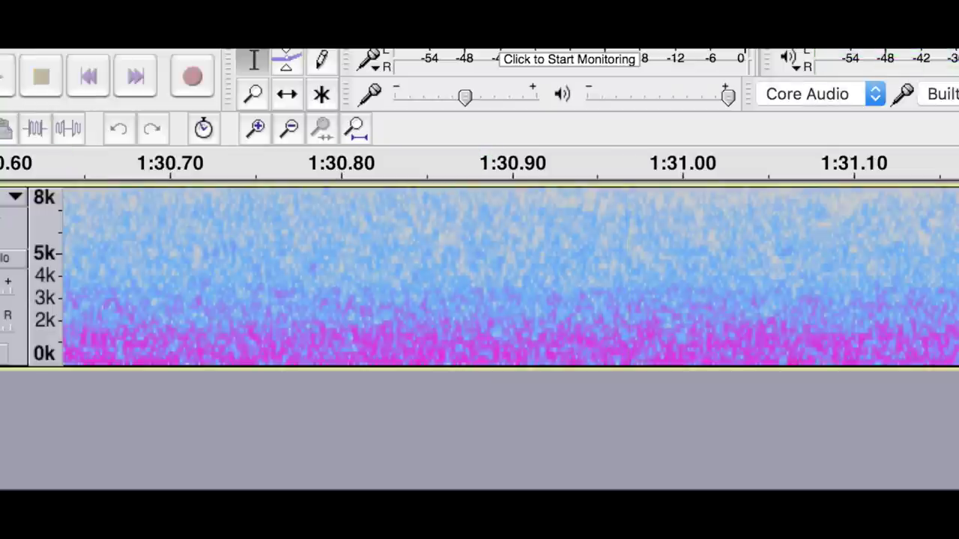
{"action": "scroll", "coordinate": [509, 278], "scroll_direction": "right", "scroll_amount": 10}
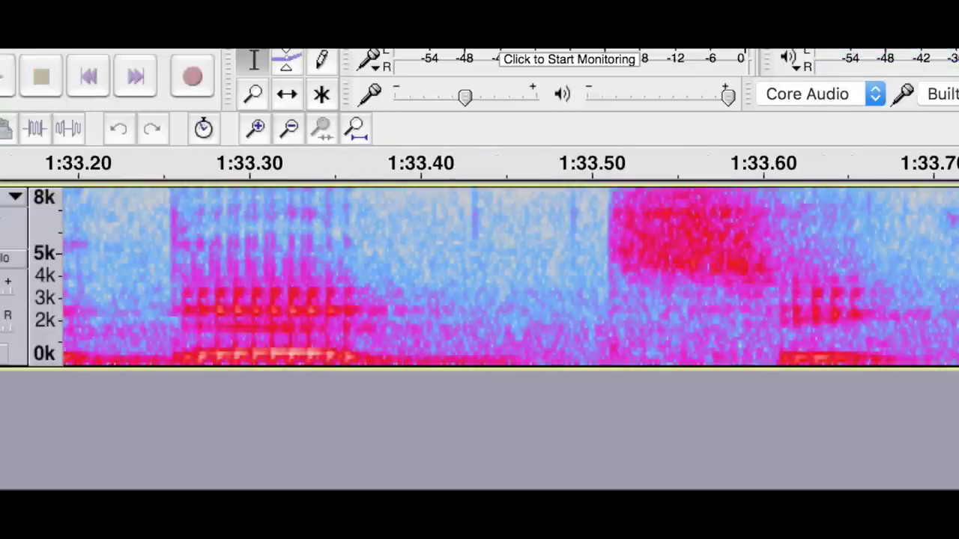
{"action": "scroll", "coordinate": [509, 278], "scroll_direction": "right", "scroll_amount": 4}
{"action": "scroll", "coordinate": [509, 277], "scroll_direction": "right", "scroll_amount": 4}
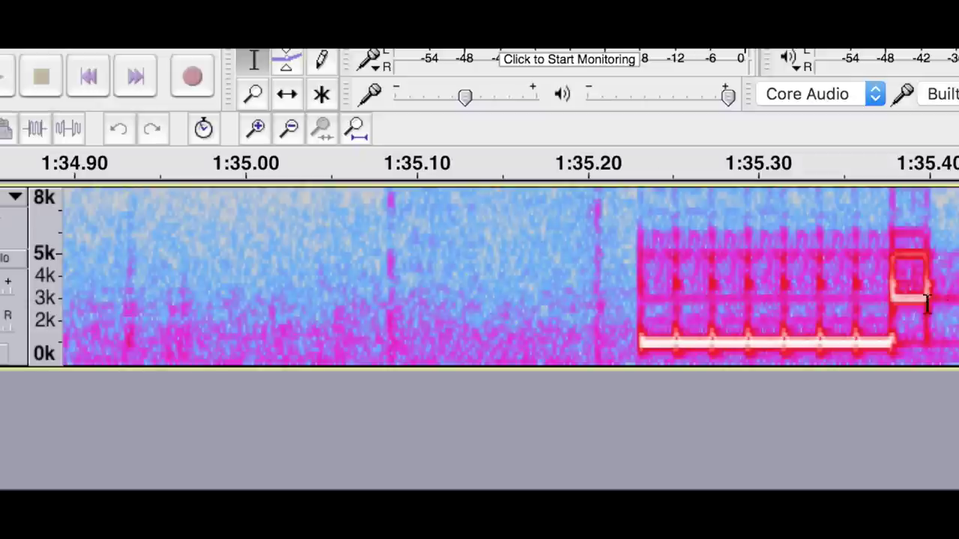
{"action": "left_click_drag", "start_coordinate": [639, 340], "coordinate": [672, 339]}
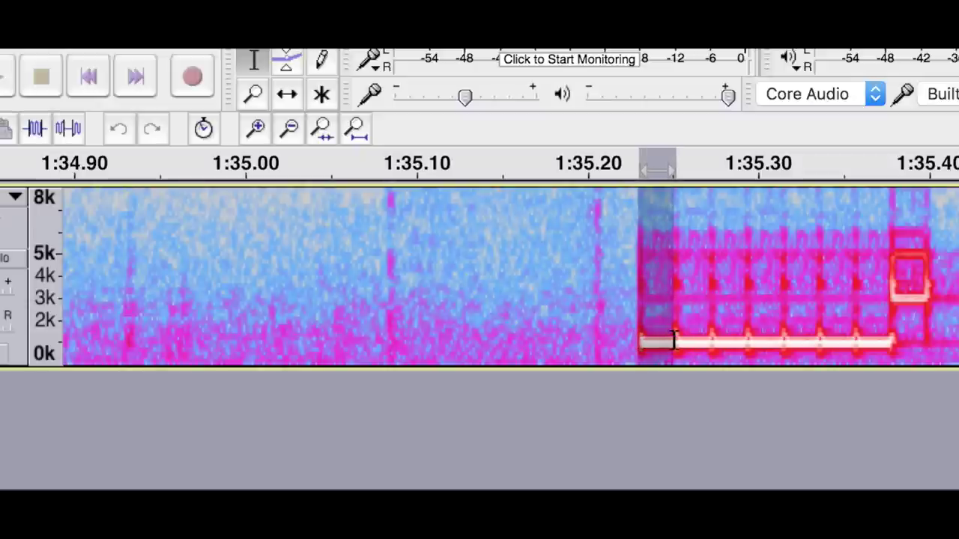